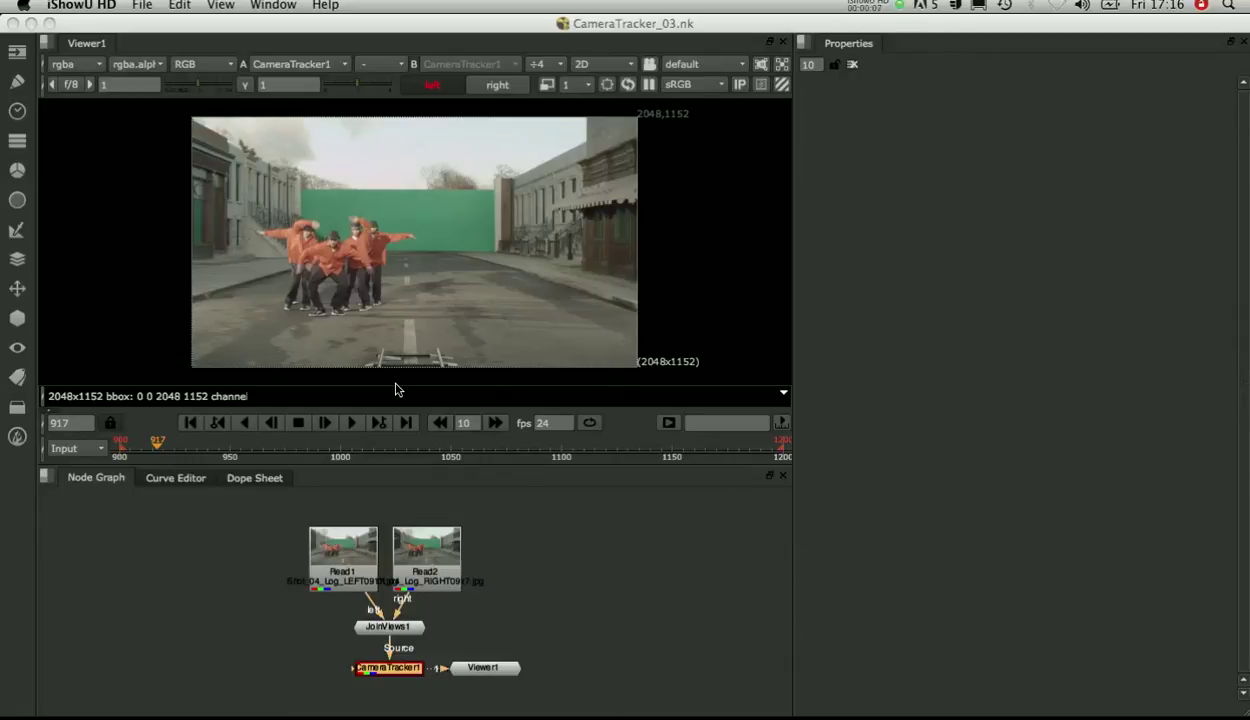
# Step: Play the stereo clip in the viewer and compare its right and left views
pyautogui.click(353, 423)
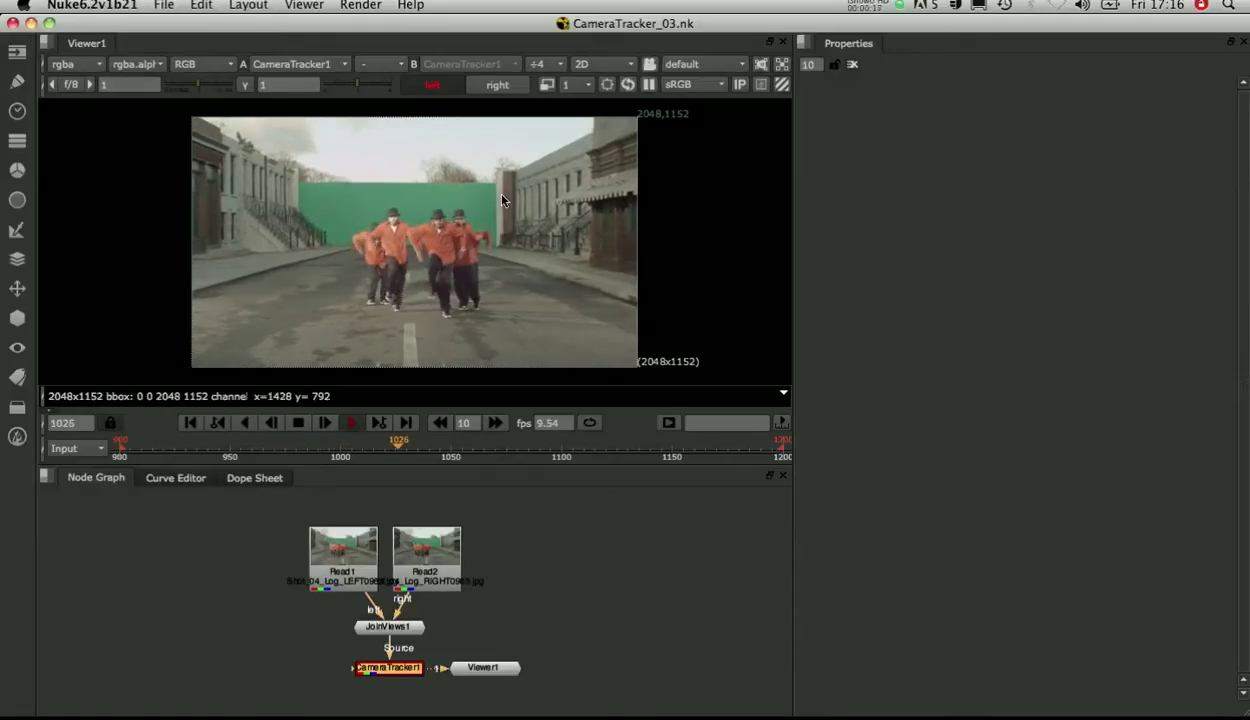
pyautogui.click(485, 90)
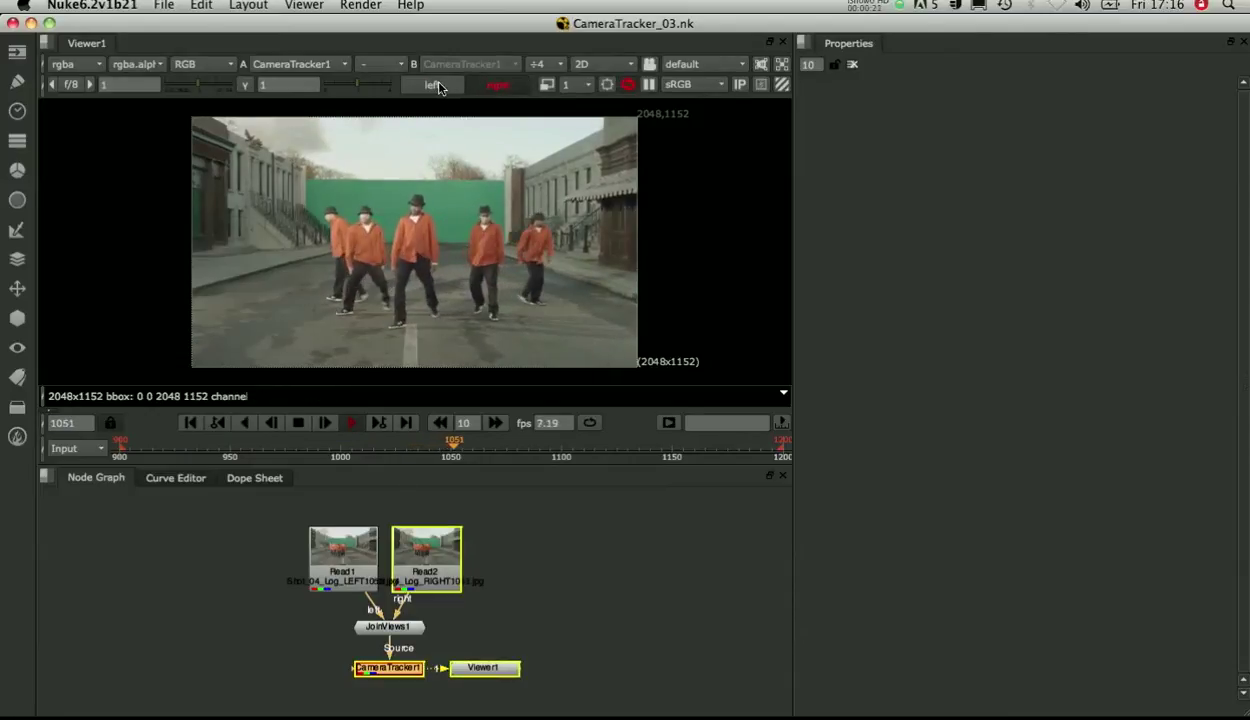
pyautogui.click(436, 86)
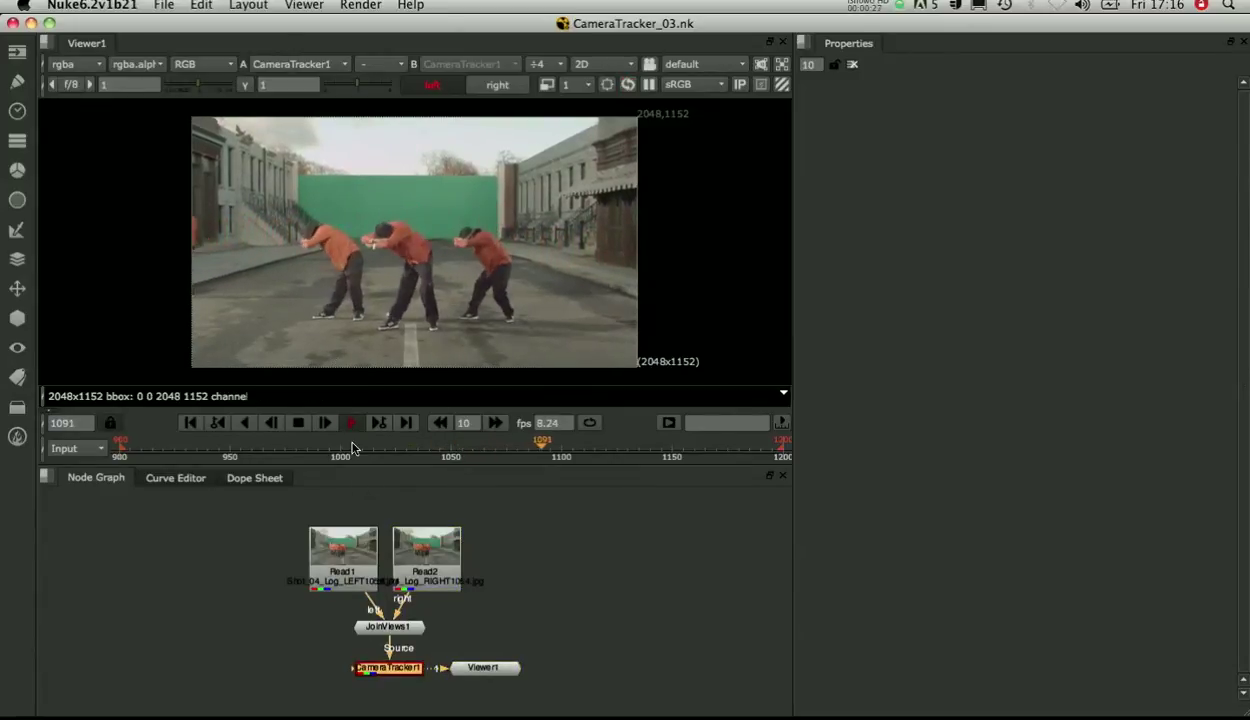
# Step: Open the CameraTracker1 node's properties, stop playback and review the solver's camera settings and stereo constraints
pyautogui.doubleClick(404, 677)
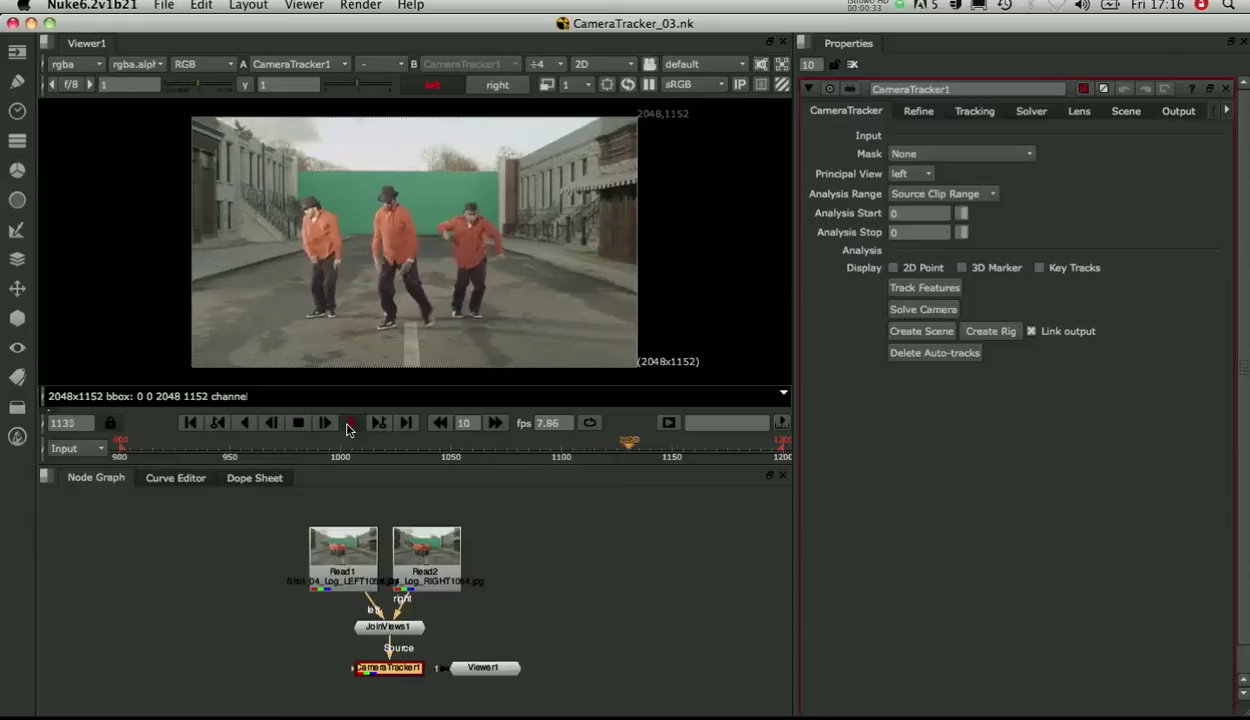
pyautogui.click(297, 424)
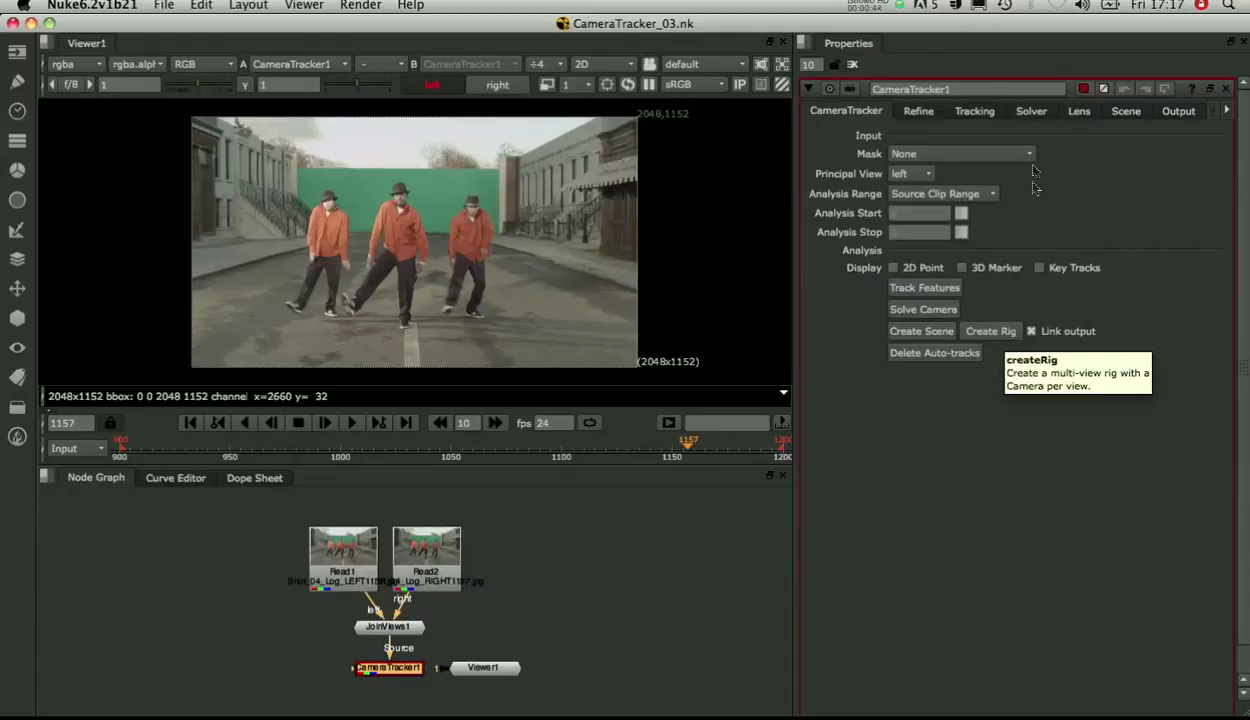
pyautogui.click(1030, 112)
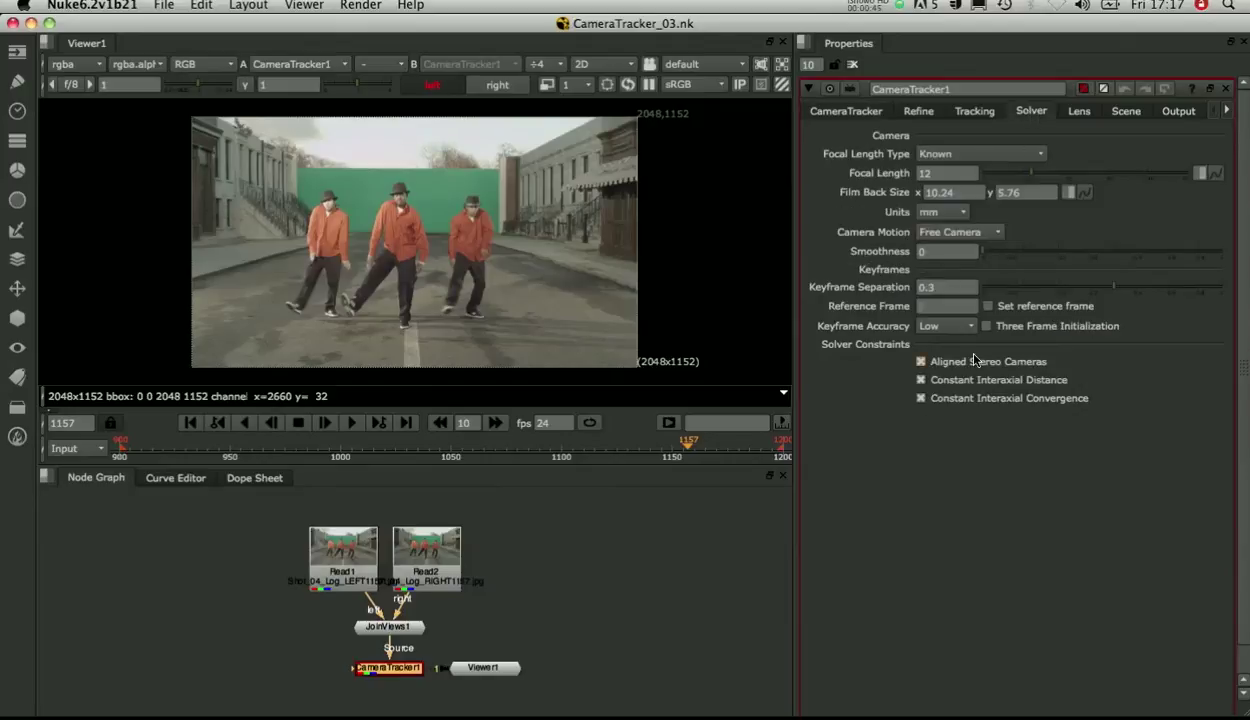
pyautogui.click(847, 112)
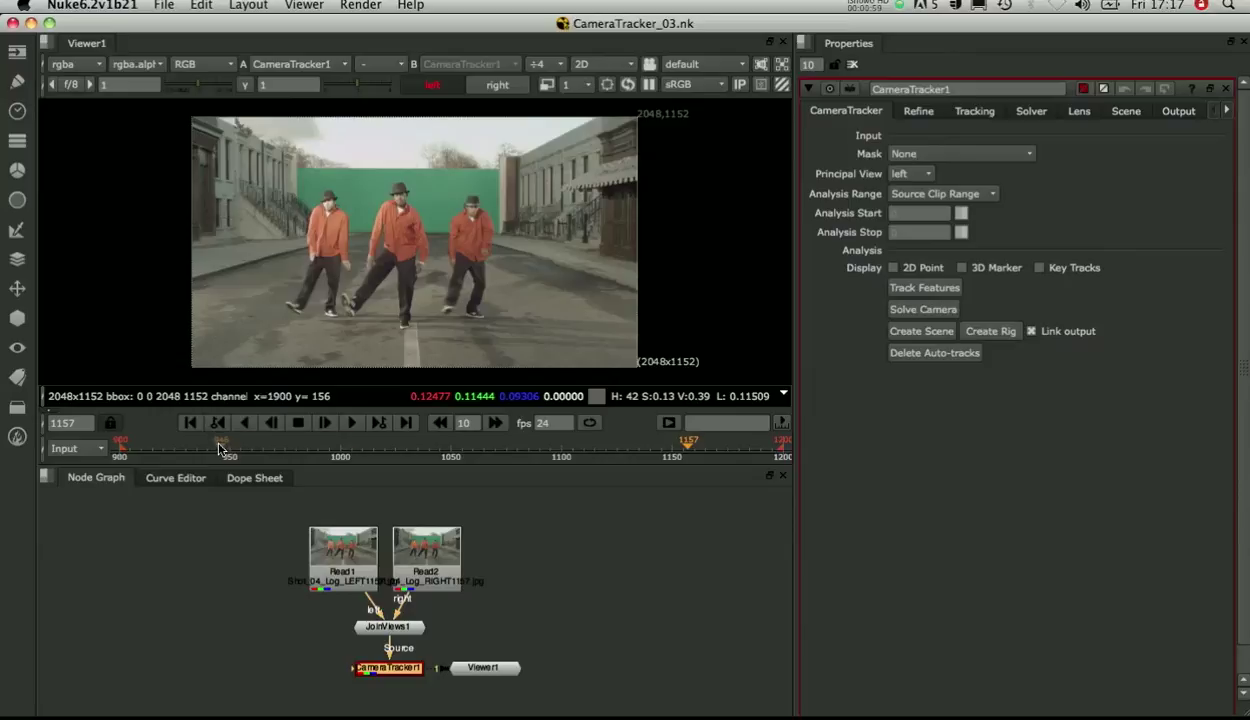
# Step: Turn on Preview Features for the tracker and inspect the feature points at several frames of the clip
pyautogui.click(970, 112)
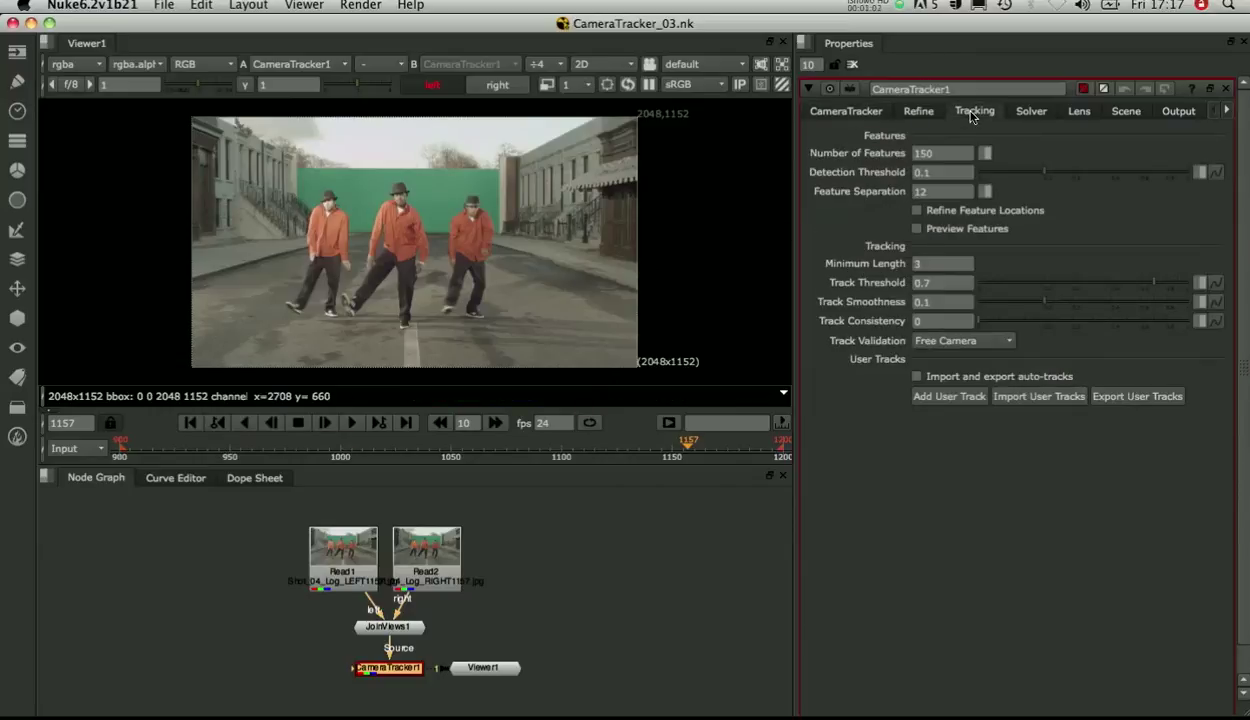
pyautogui.click(917, 229)
pyautogui.click(875, 112)
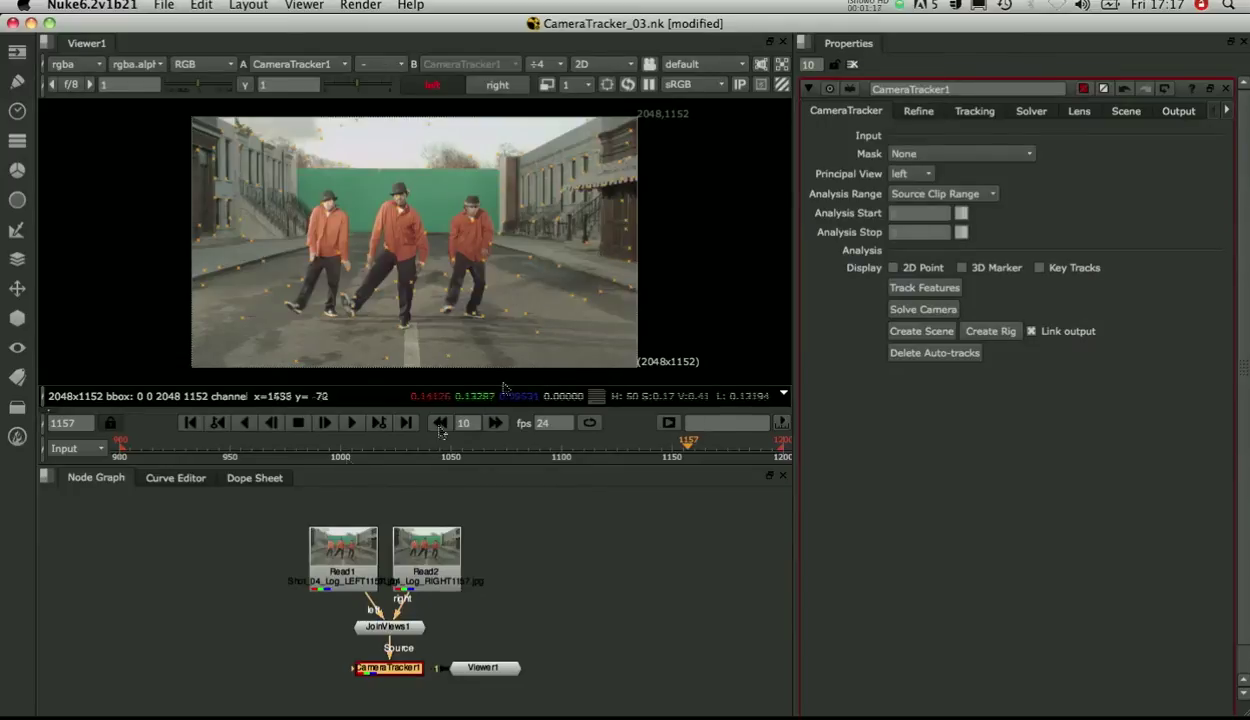
pyautogui.click(254, 446)
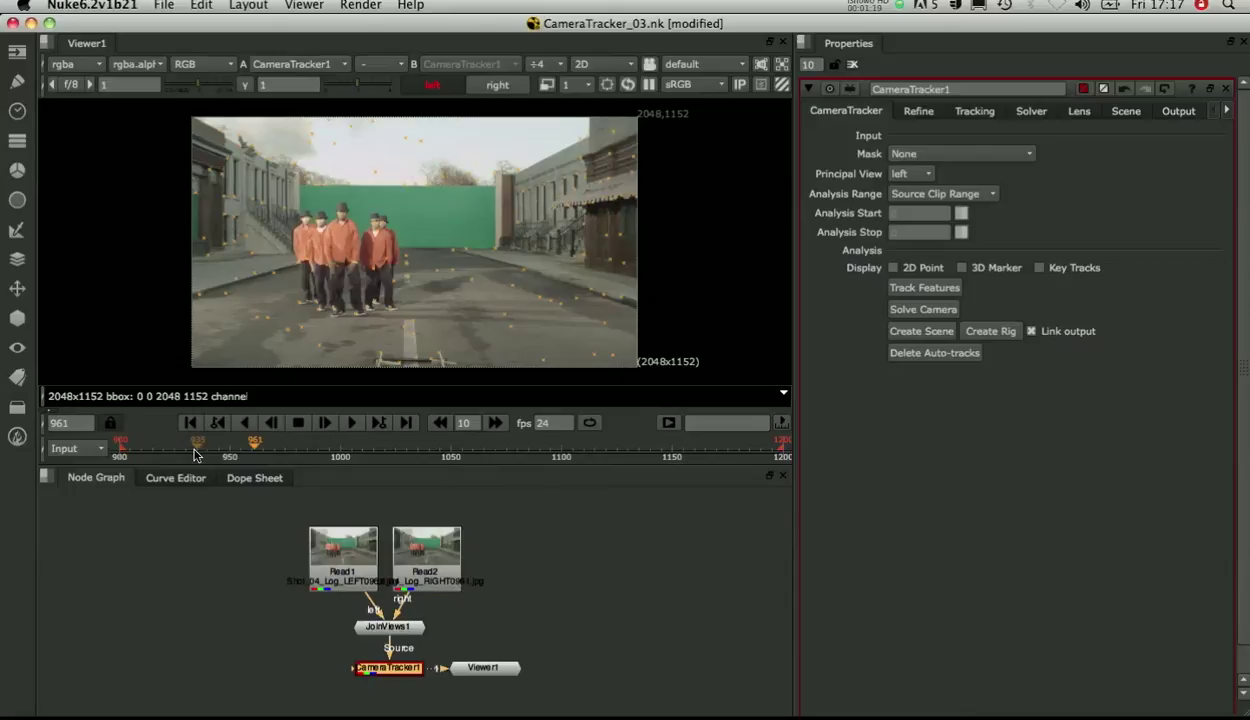
pyautogui.moveTo(196, 450); pyautogui.dragTo(182, 450)
pyautogui.click(306, 449)
pyautogui.click(387, 446)
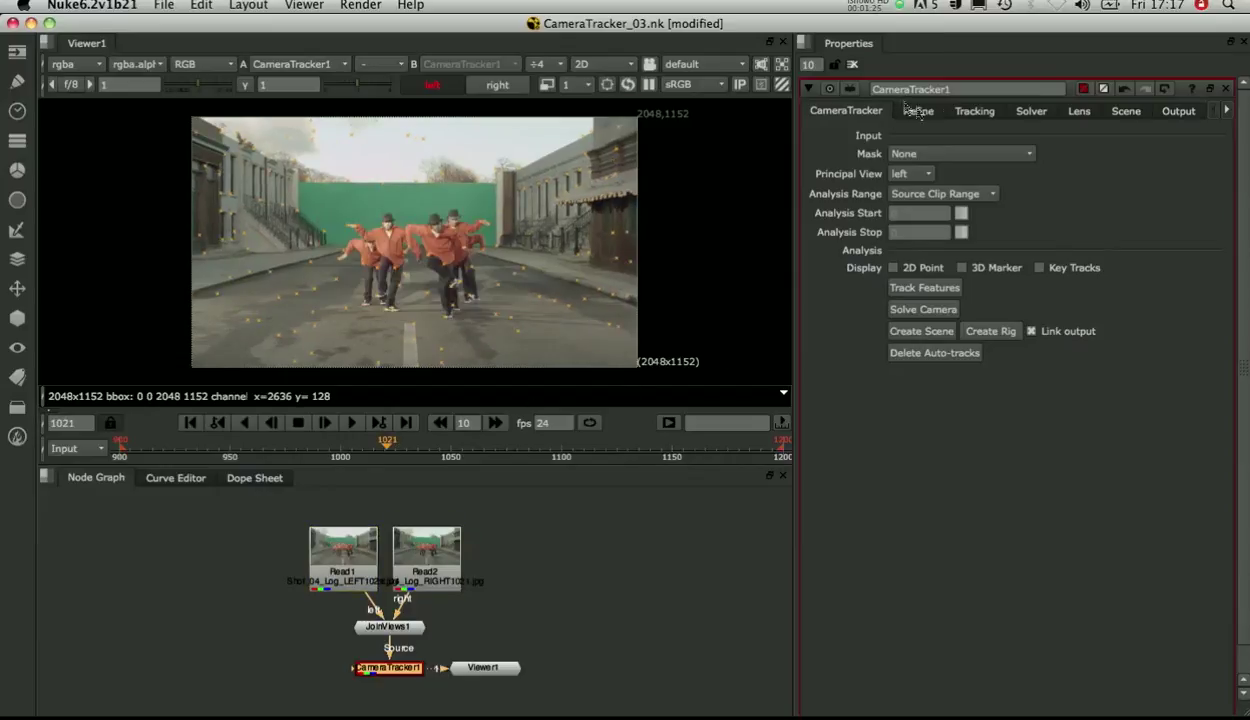
# Step: Set the tracker's Number of Features to 250 and check the denser points at earlier frames
pyautogui.click(968, 112)
pyautogui.moveTo(917, 154); pyautogui.dragTo(880, 160)
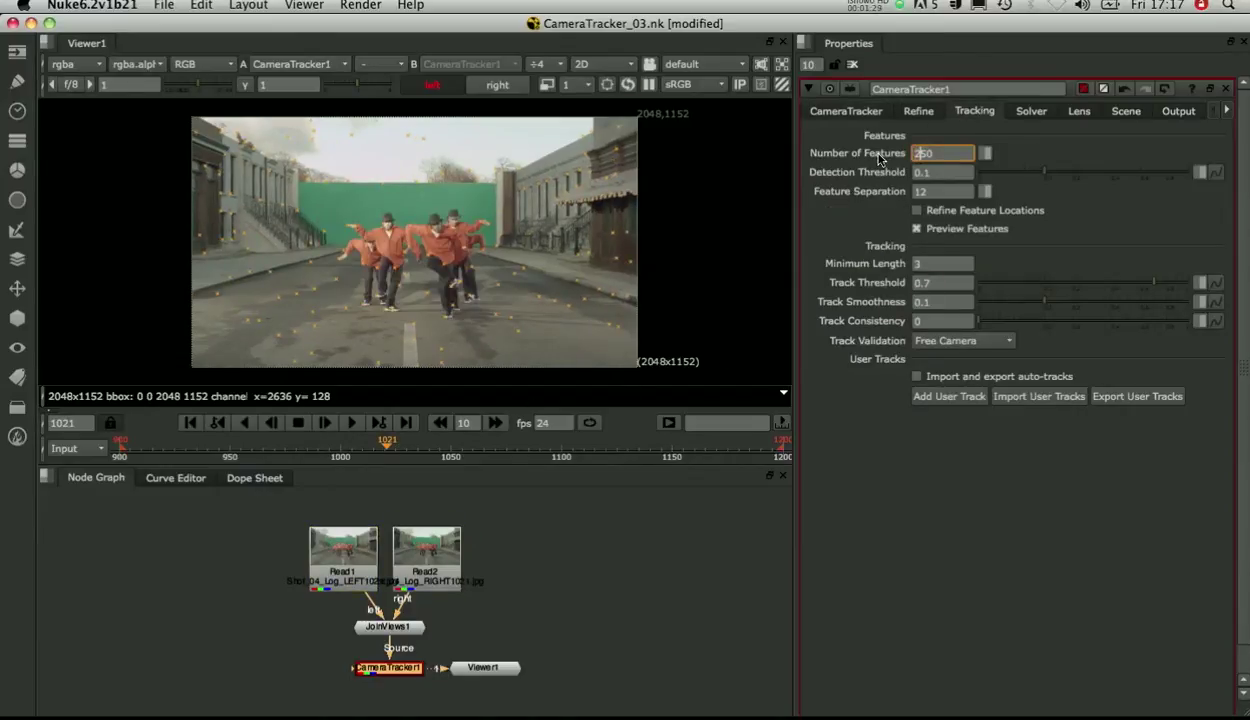
pyautogui.press('Tab')
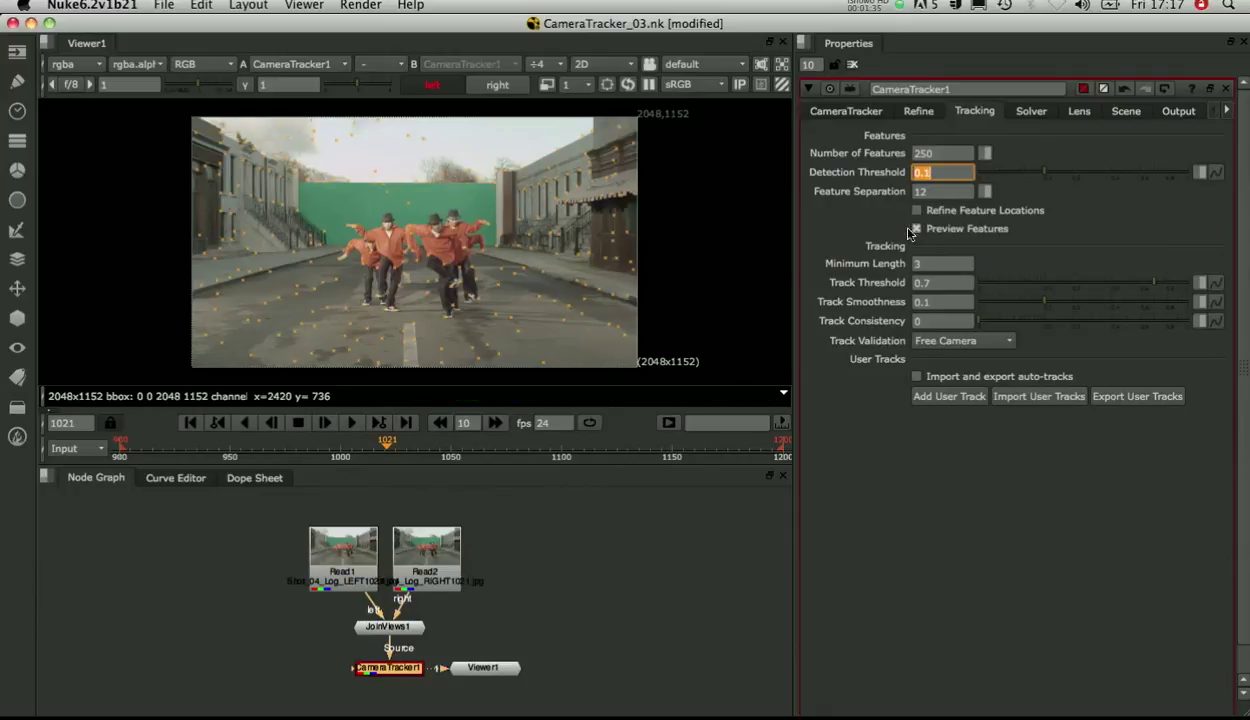
pyautogui.moveTo(210, 449); pyautogui.dragTo(306, 442)
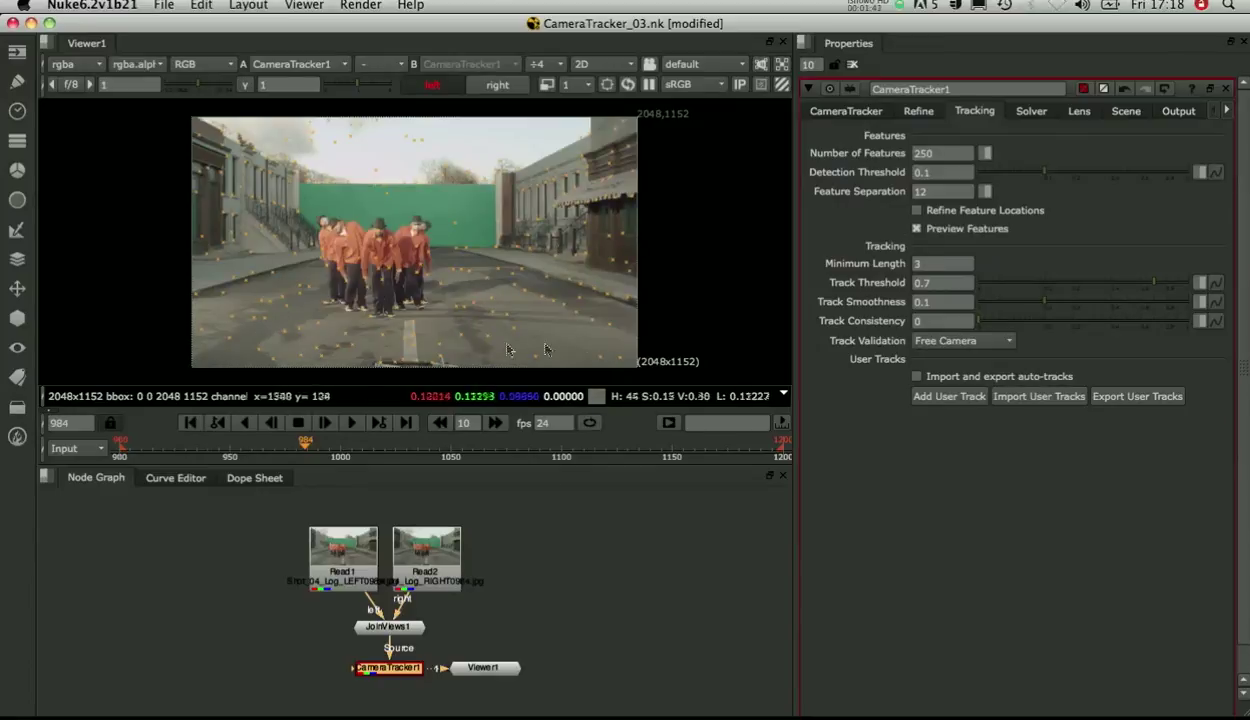
# Step: Turn off Preview Features and track the features over the source clip range
pyautogui.click(940, 172)
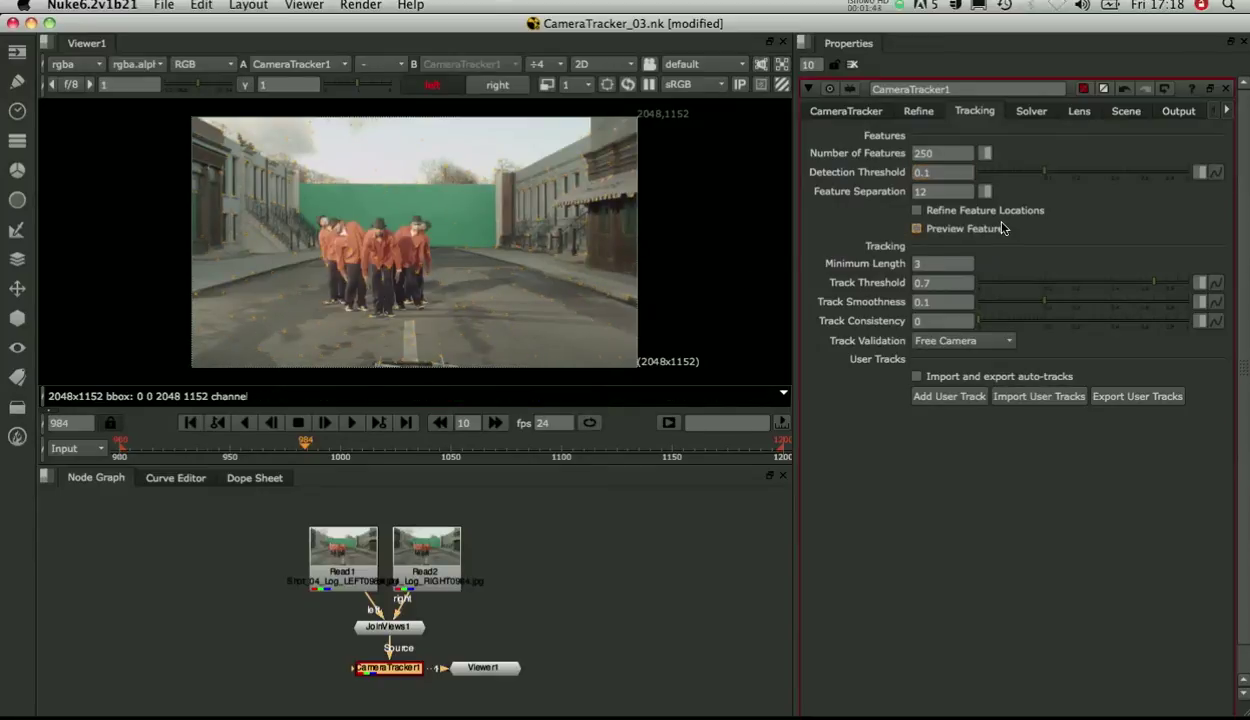
pyautogui.click(846, 111)
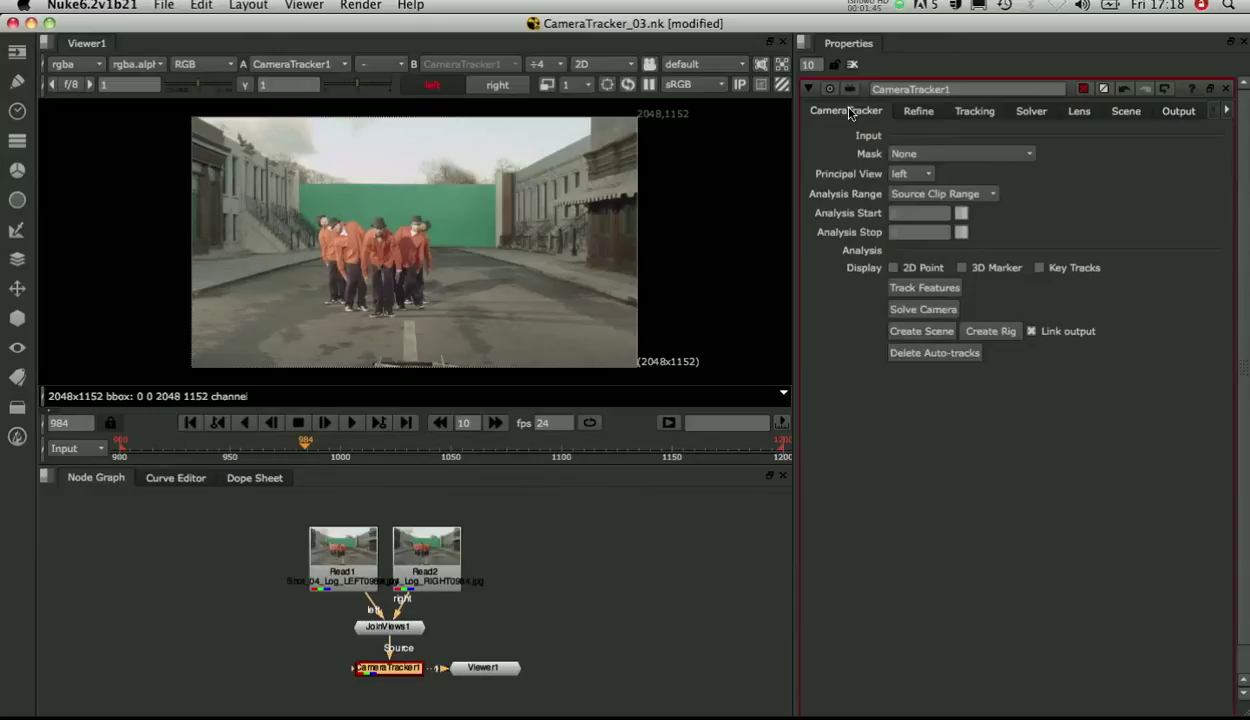
pyautogui.click(929, 291)
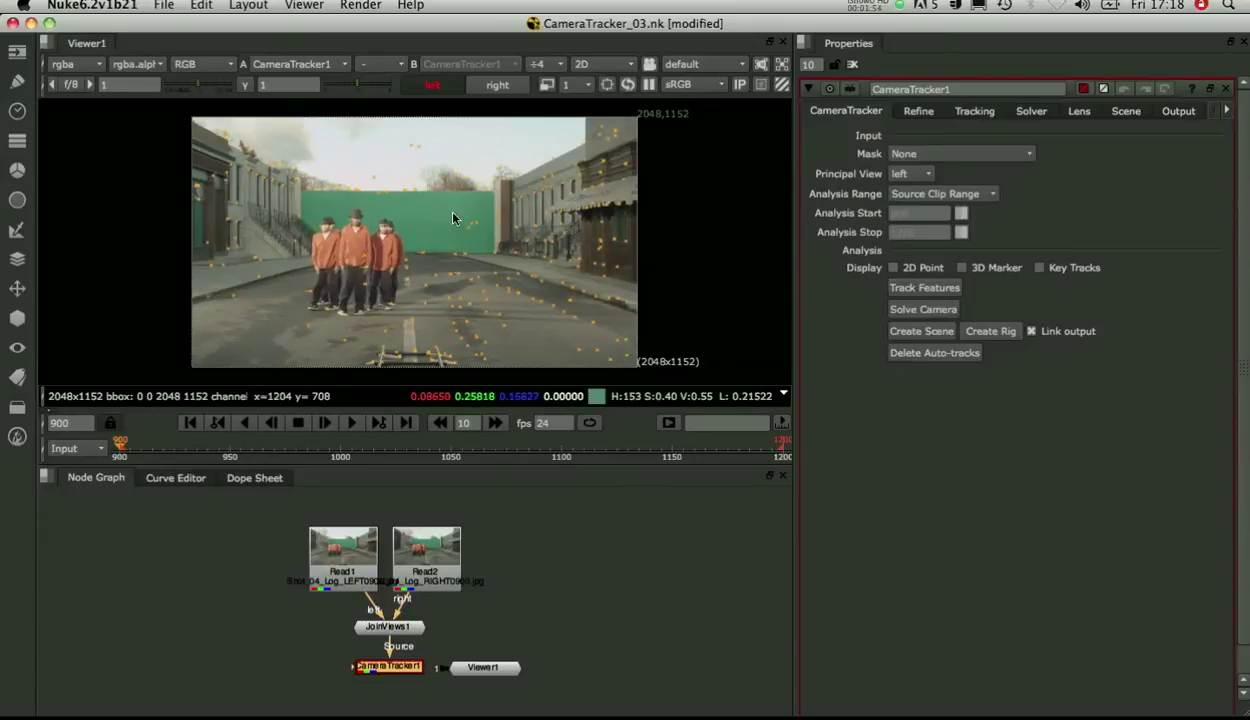
# Step: Scrub forward and back through the timeline to inspect the tracked feature points
pyautogui.click(143, 450)
pyautogui.moveTo(143, 450); pyautogui.dragTo(590, 452)
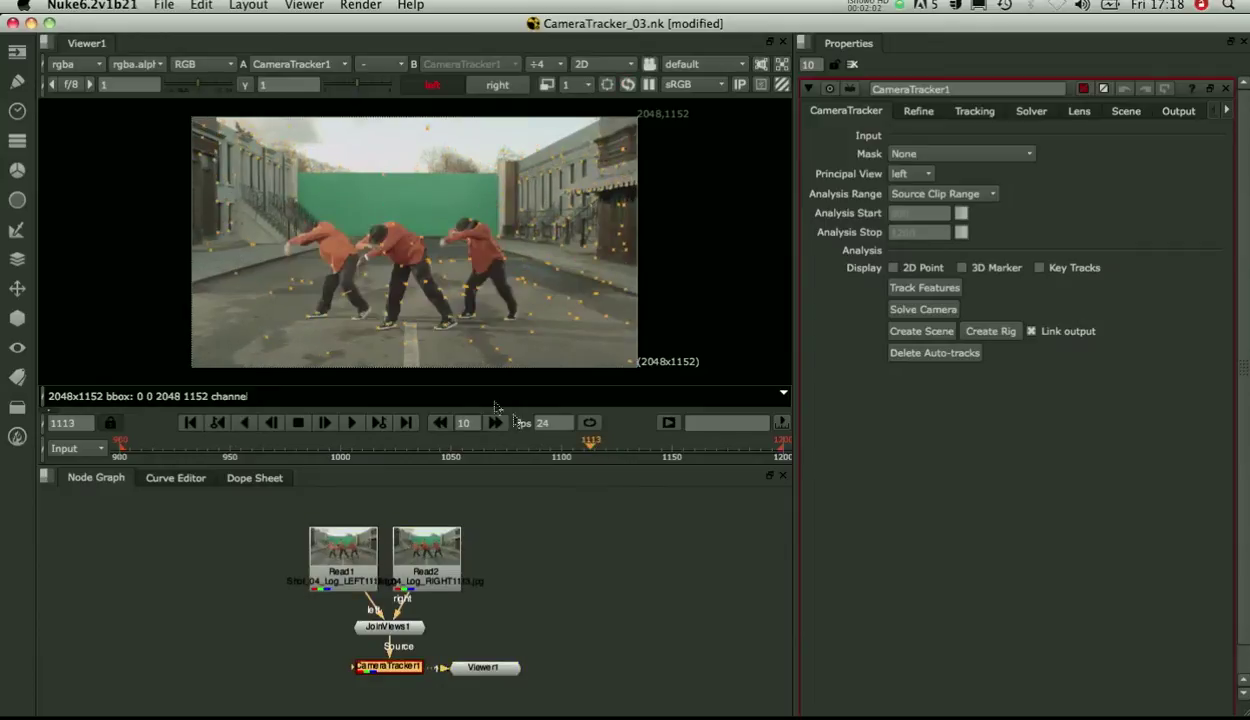
pyautogui.click(570, 456)
pyautogui.moveTo(570, 456); pyautogui.dragTo(465, 455)
# Step: Display the minimum track length, average track length and Min Length curves in the Refine graph
pyautogui.click(916, 112)
pyautogui.click(859, 239)
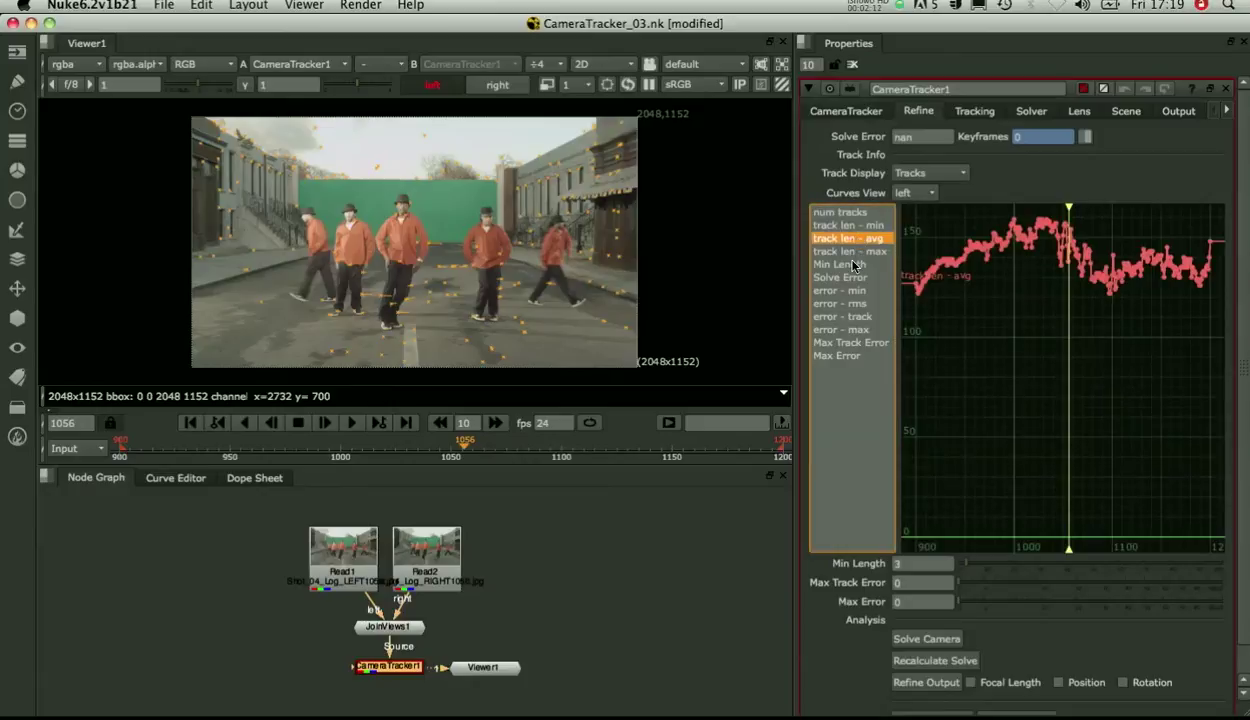
pyautogui.keyDown('shift'); pyautogui.click(853, 265); pyautogui.keyUp('shift')
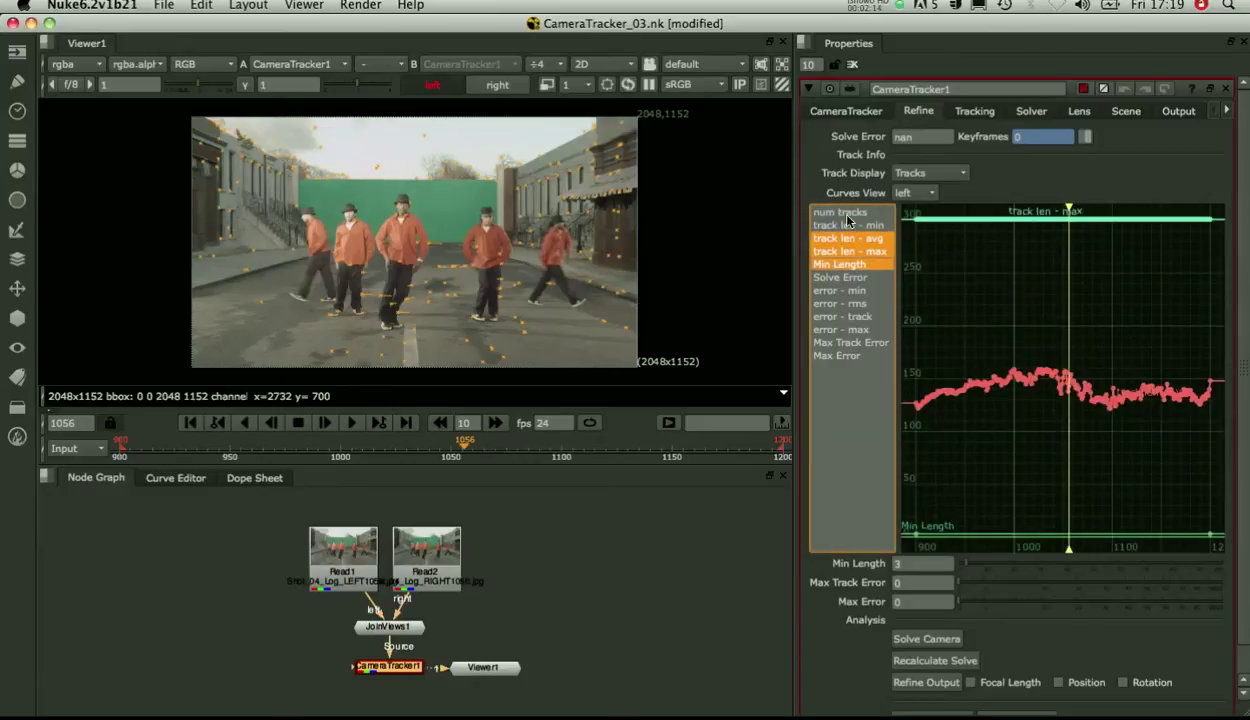
pyautogui.click(847, 225)
pyautogui.keyDown('shift'); pyautogui.click(848, 238); pyautogui.keyUp('shift')
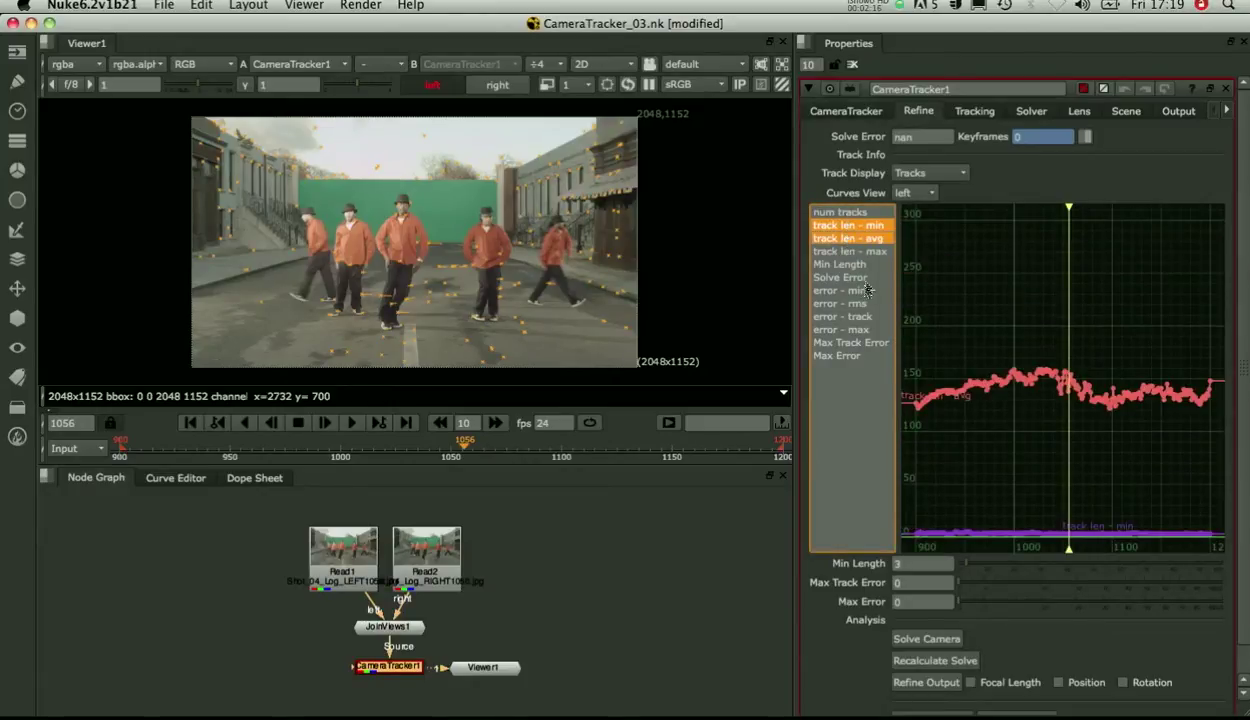
pyautogui.keyDown('super'); pyautogui.click(860, 265); pyautogui.keyUp('super')
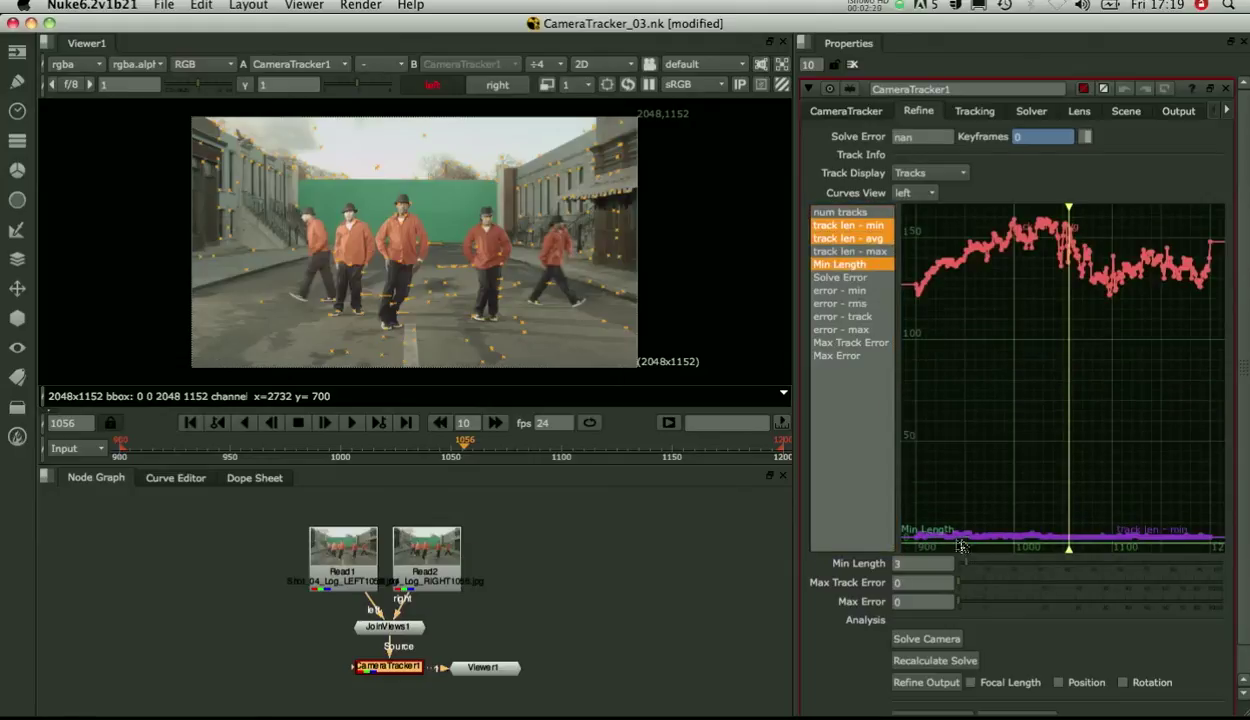
# Step: Raise the Min Length threshold for tracks to 14
pyautogui.click(911, 566)
pyautogui.press('Up')
pyautogui.press('Up')
pyautogui.press('Up')
pyautogui.press('Up')
pyautogui.press('Up')
pyautogui.press('Up')
pyautogui.press('Up')
pyautogui.press('Up')
pyautogui.press('Up')
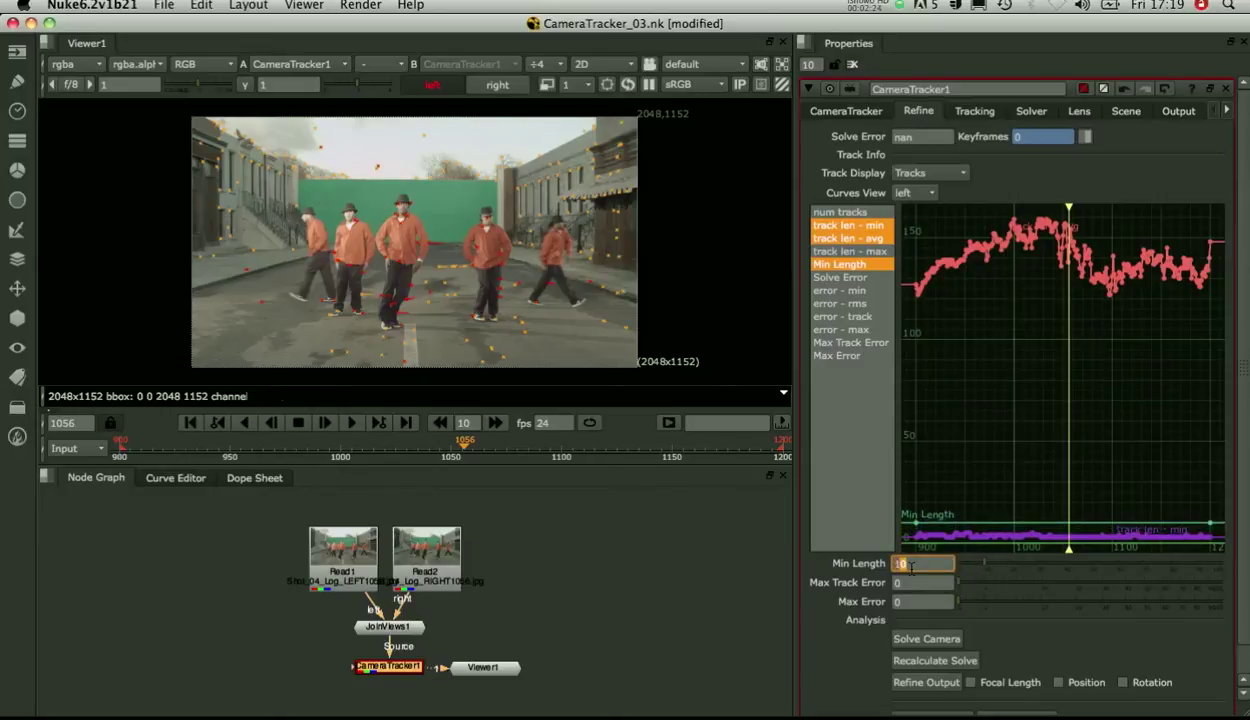
pyautogui.press('Up')
pyautogui.press('Up')
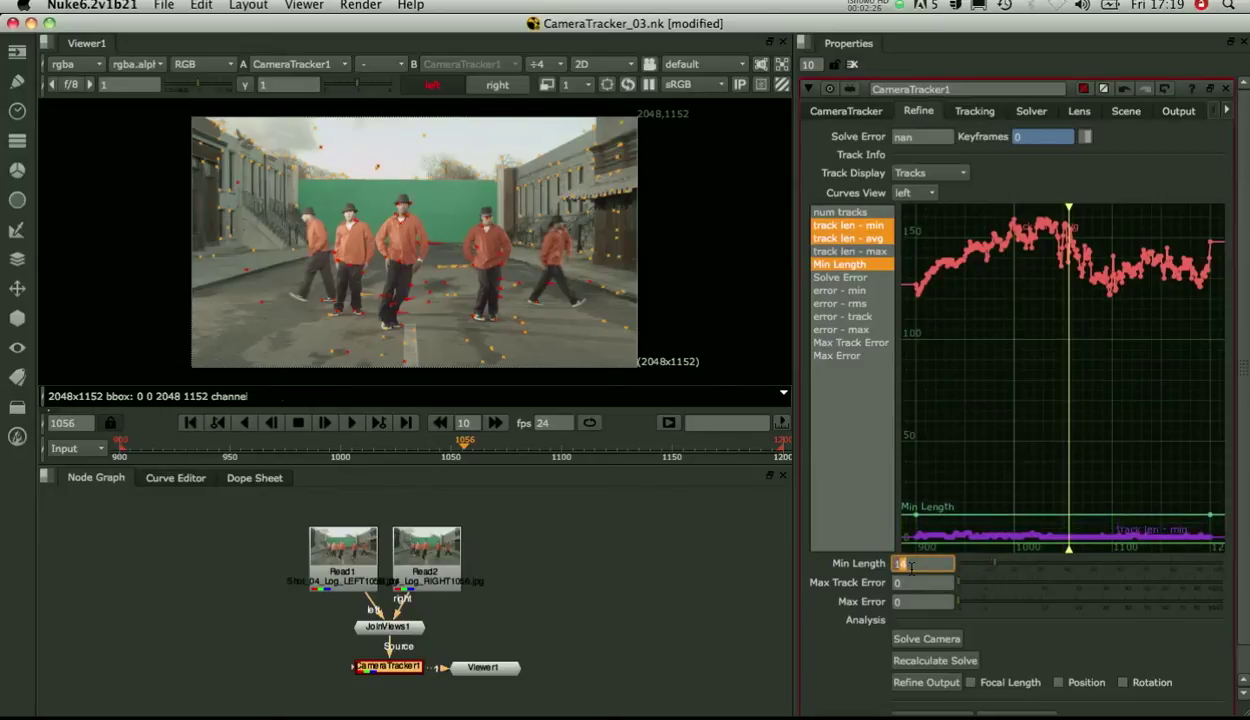
# Step: Check the rejected tracks at several frames, delete them and inspect the remaining points at earlier frames
pyautogui.click(168, 452)
pyautogui.moveTo(168, 455); pyautogui.dragTo(212, 455)
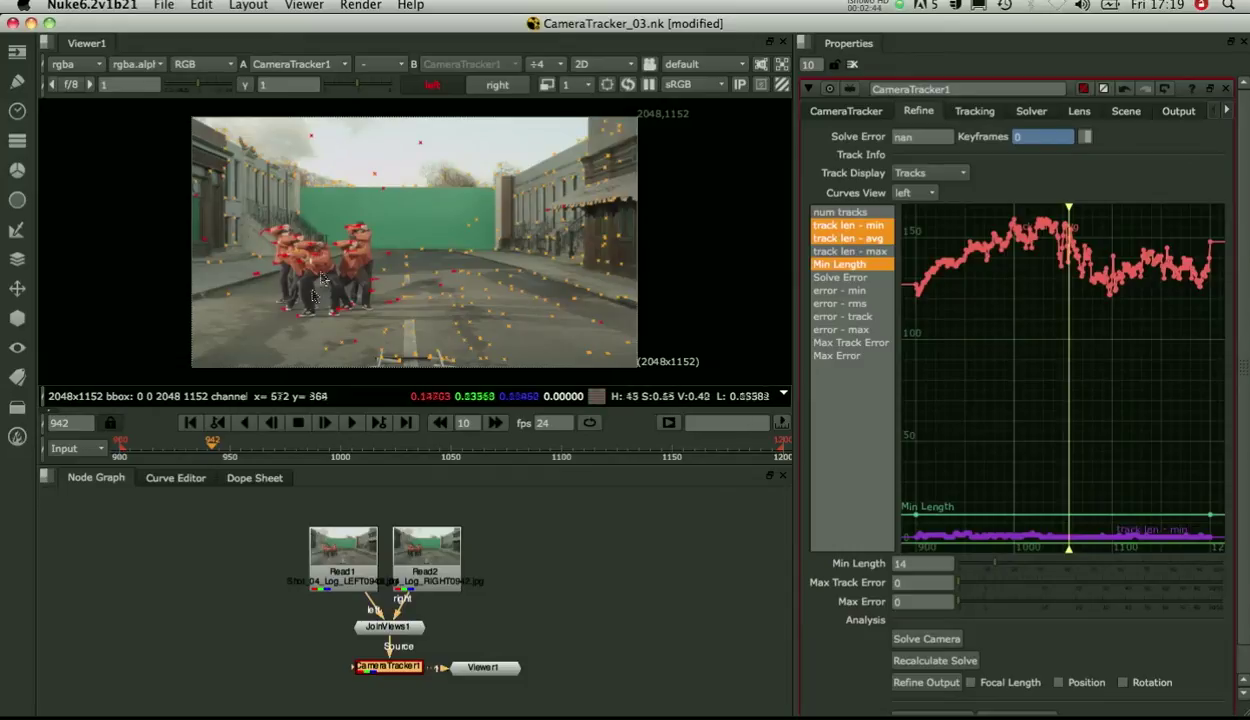
pyautogui.moveTo(220, 441)
pyautogui.mouseDown()
pyautogui.moveTo(181, 443)
pyautogui.moveTo(403, 443)
pyautogui.mouseUp()
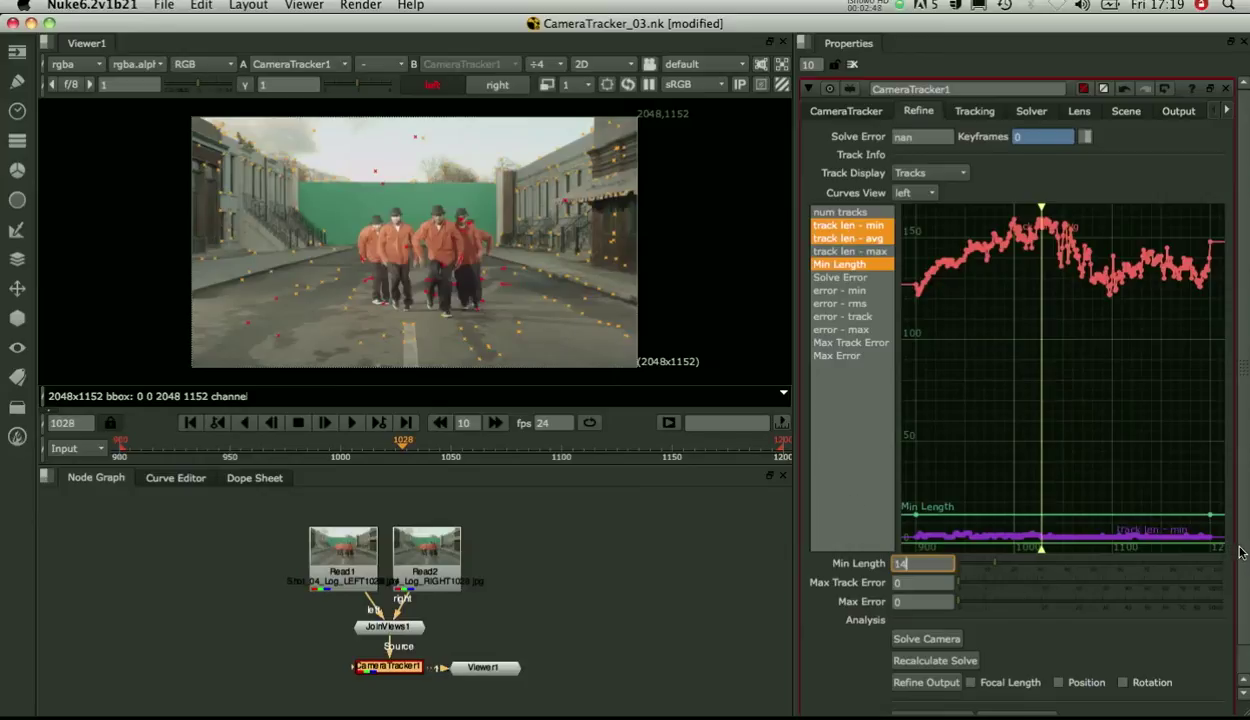
pyautogui.scroll(-2, 1243, 553)
pyautogui.click(1010, 689)
pyautogui.click(993, 693)
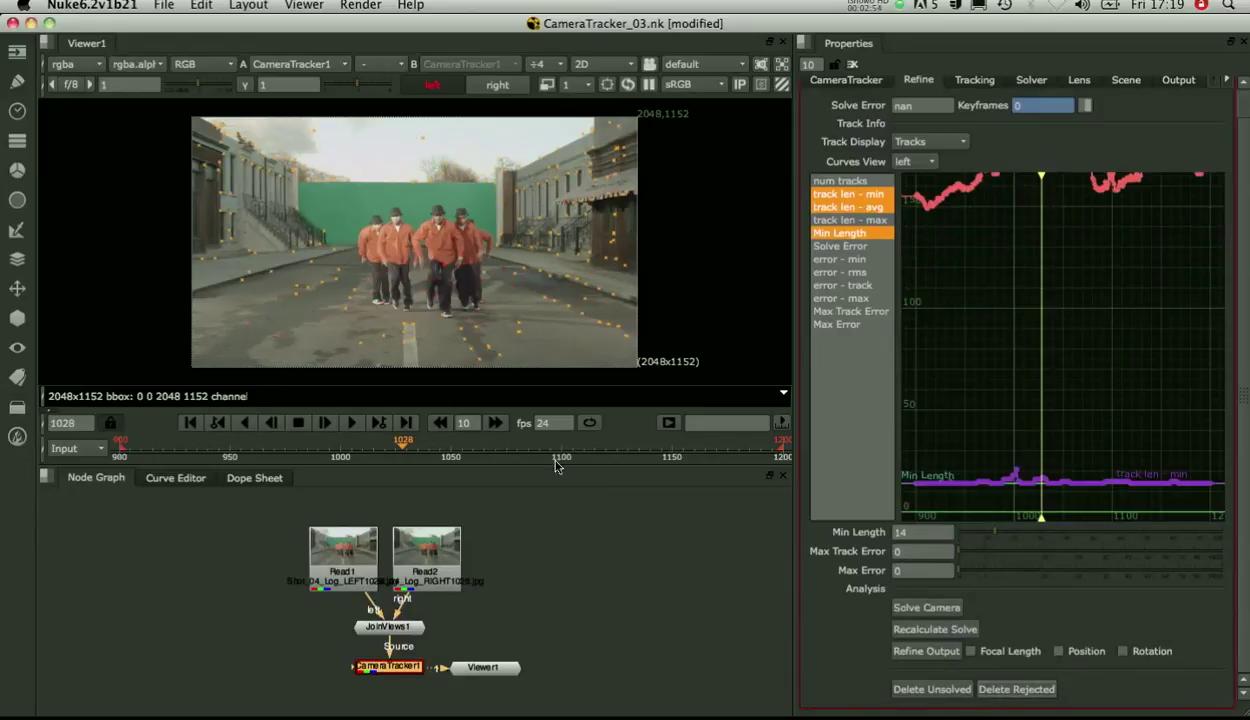
pyautogui.click(236, 450)
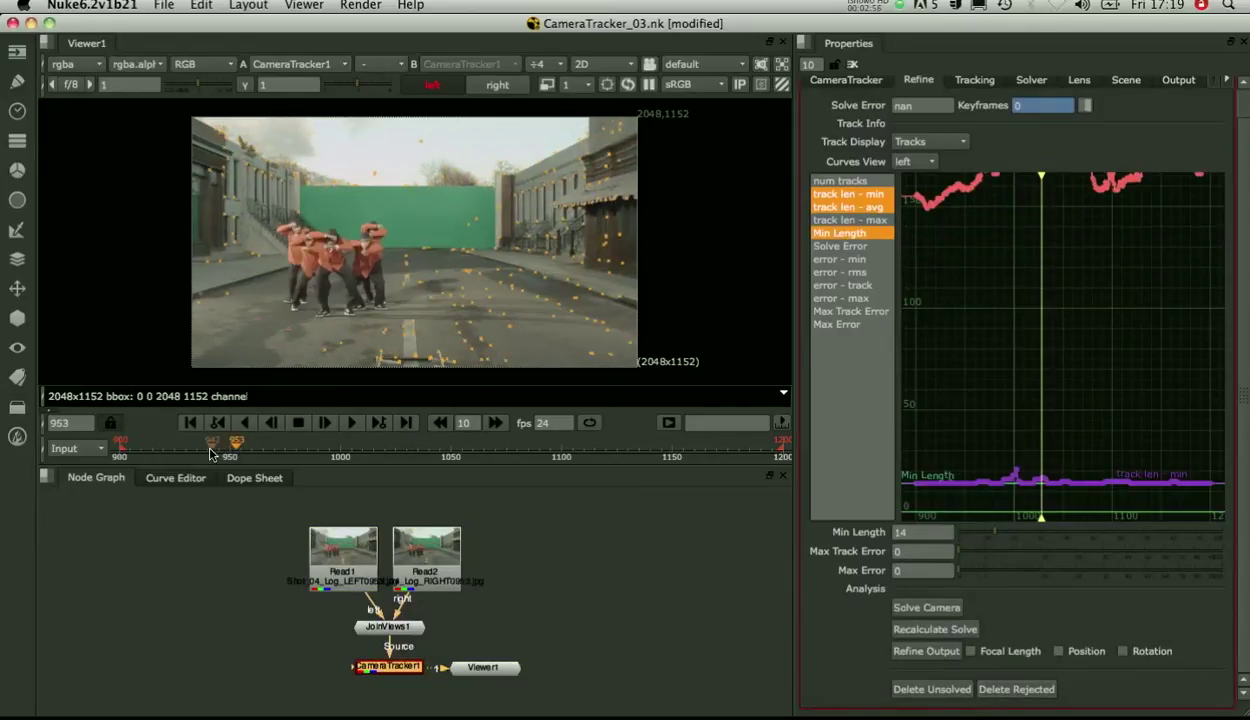
pyautogui.click(210, 450)
# Step: Solve the camera from the remaining tracks and scrub the timeline to check the solved points
pyautogui.click(858, 83)
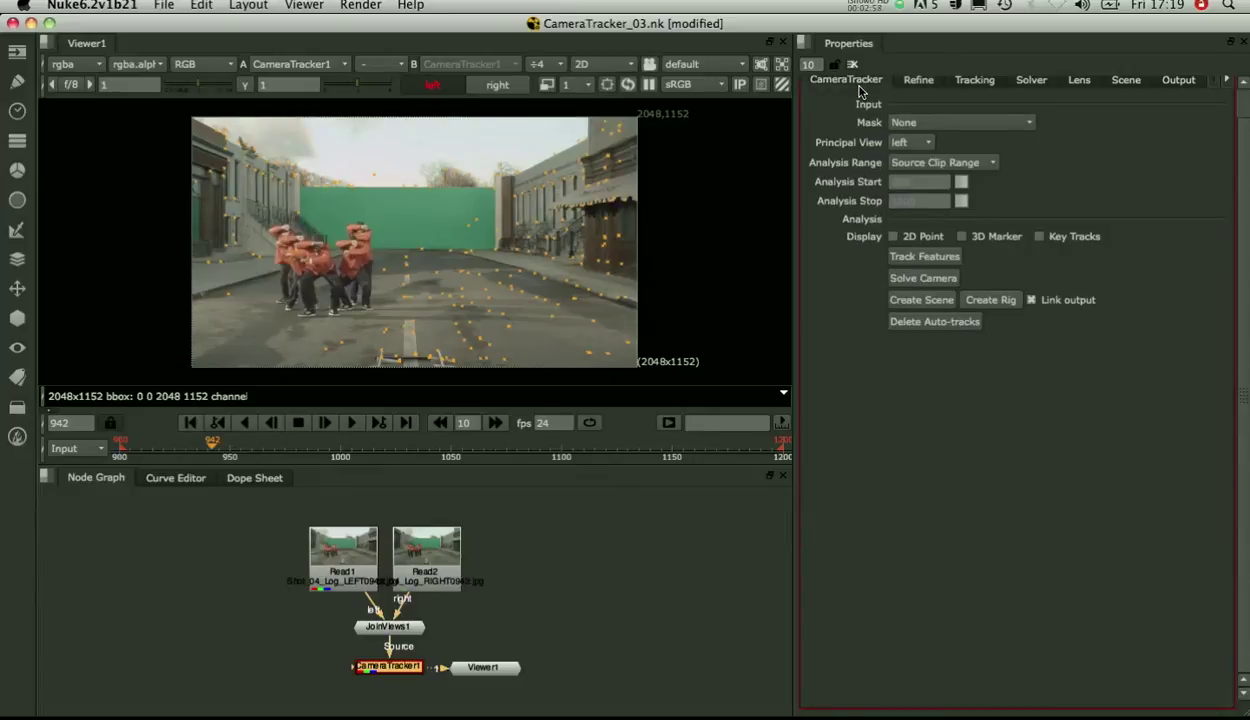
pyautogui.click(919, 278)
pyautogui.moveTo(187, 453); pyautogui.dragTo(159, 452)
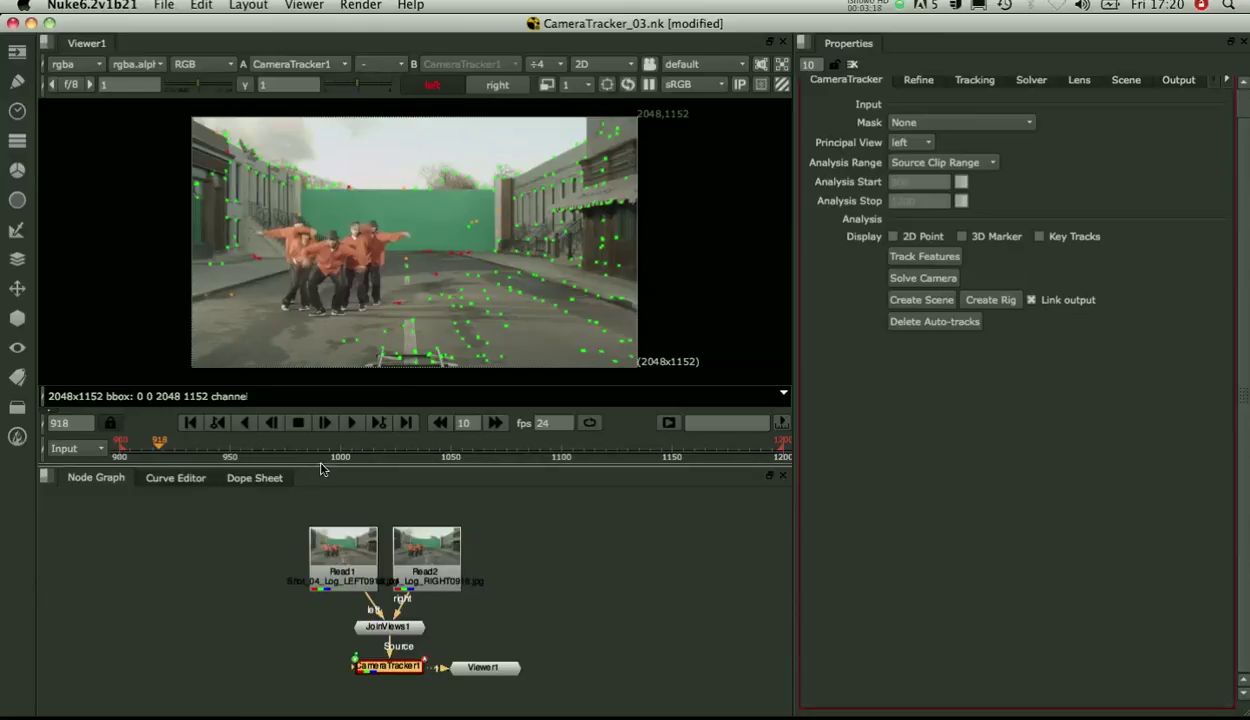
pyautogui.moveTo(322, 466); pyautogui.dragTo(370, 460)
# Step: Display the error - track, error - max, Max Track Error and Max Error curves, fitted to the Refine graph
pyautogui.click(920, 112)
pyautogui.click(845, 316)
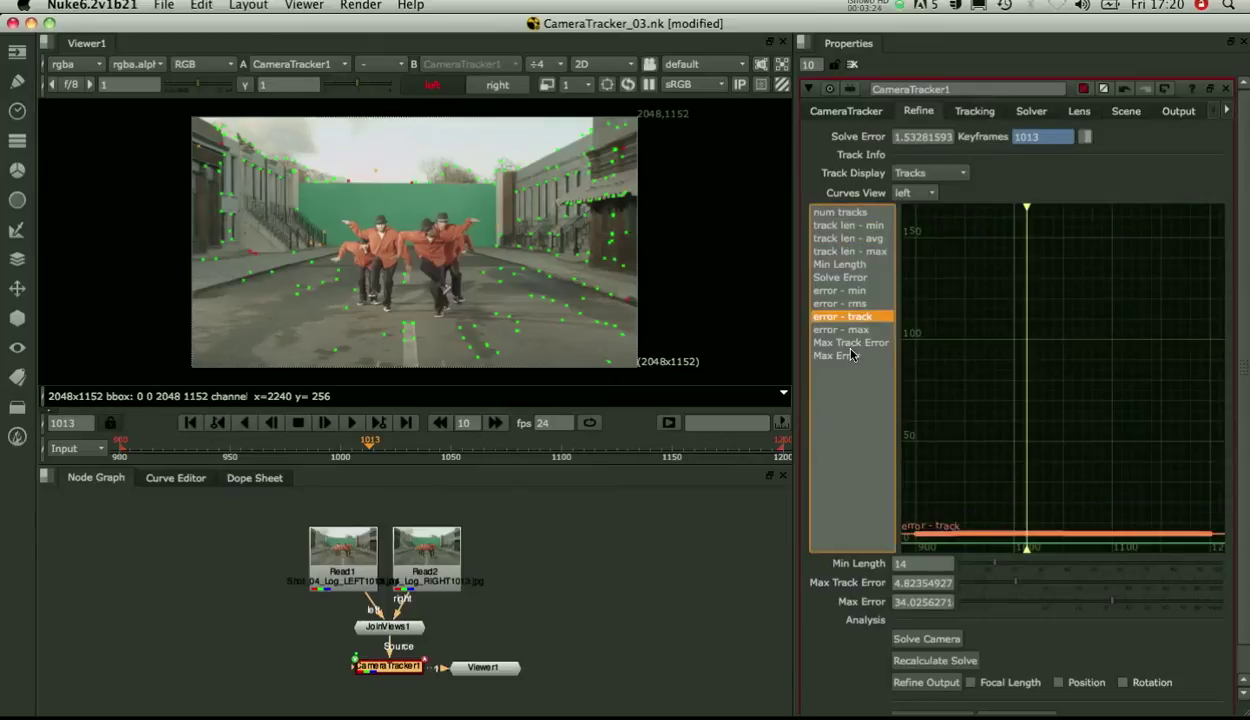
pyautogui.keyDown('shift'); pyautogui.click(849, 357); pyautogui.keyUp('shift')
pyautogui.press('f')
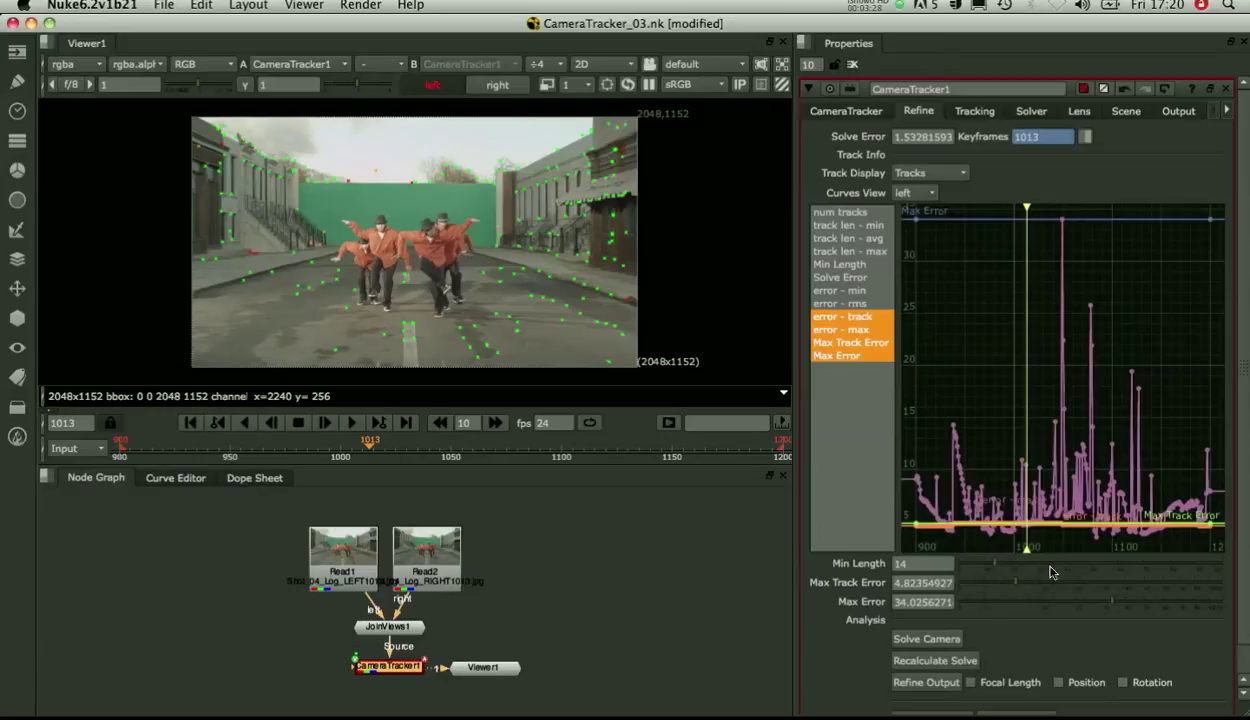
# Step: Lower the Max Error threshold to 8 and set Max Track Error to 4
pyautogui.moveTo(1048, 606); pyautogui.dragTo(1033, 610)
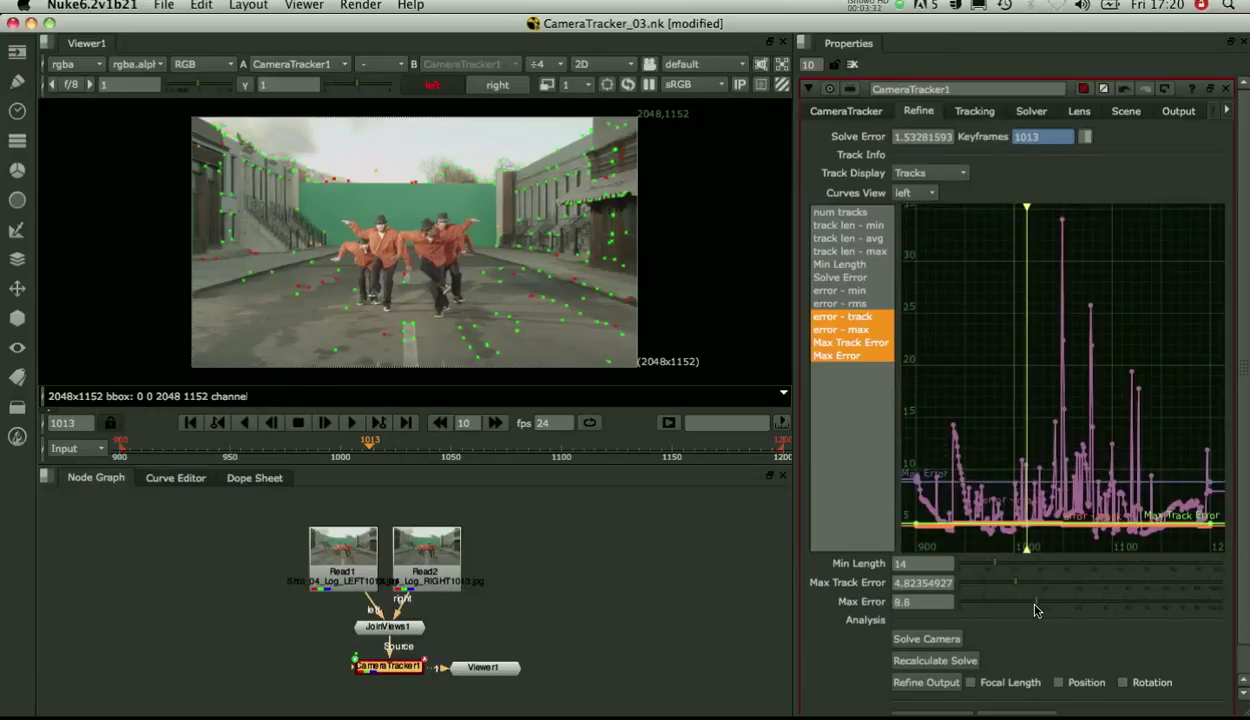
pyautogui.doubleClick(930, 583)
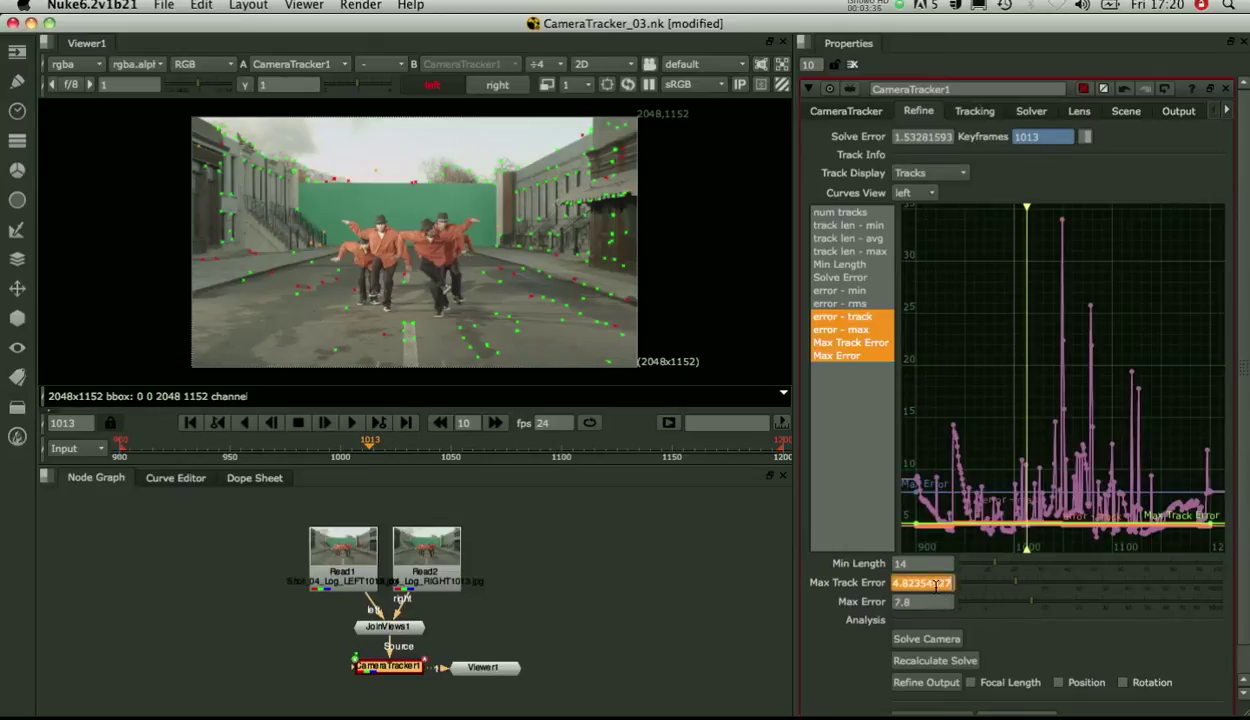
pyautogui.write('4')
pyautogui.press('Return')
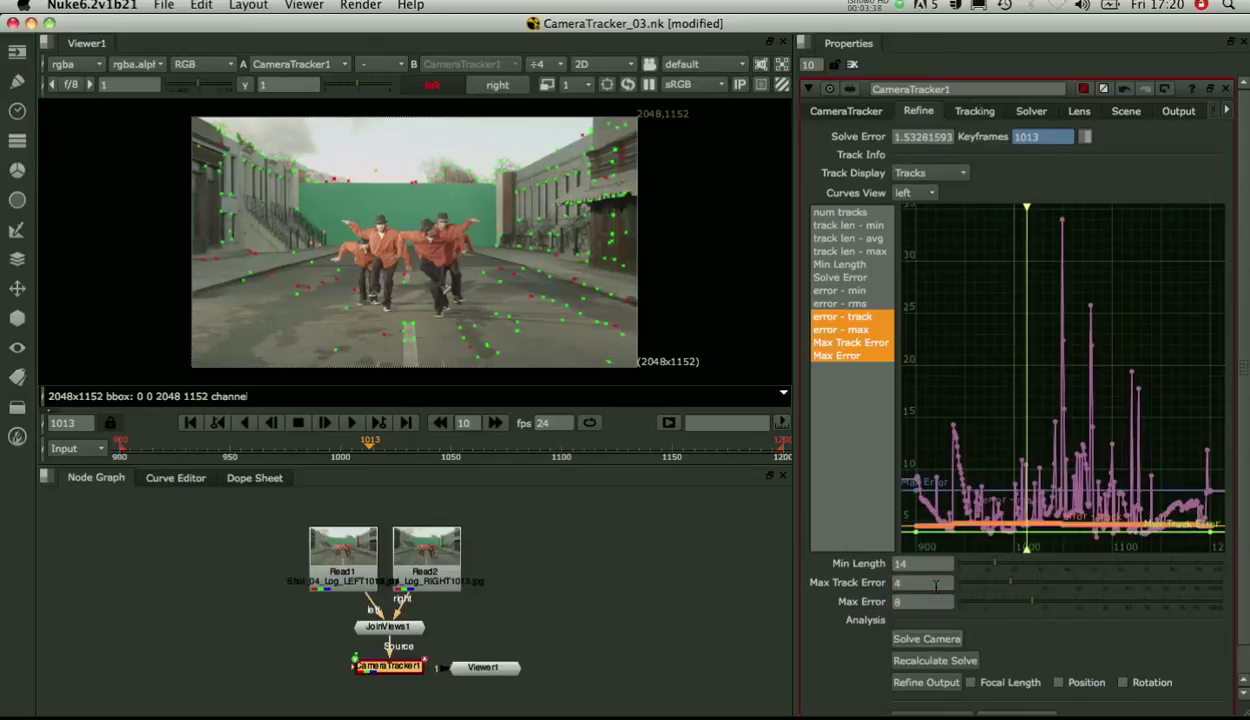
# Step: Scrub through the clip to frame 1160 and check which tracks are rejected by the lowered error thresholds
pyautogui.click(190, 446)
pyautogui.moveTo(202, 455); pyautogui.dragTo(601, 446)
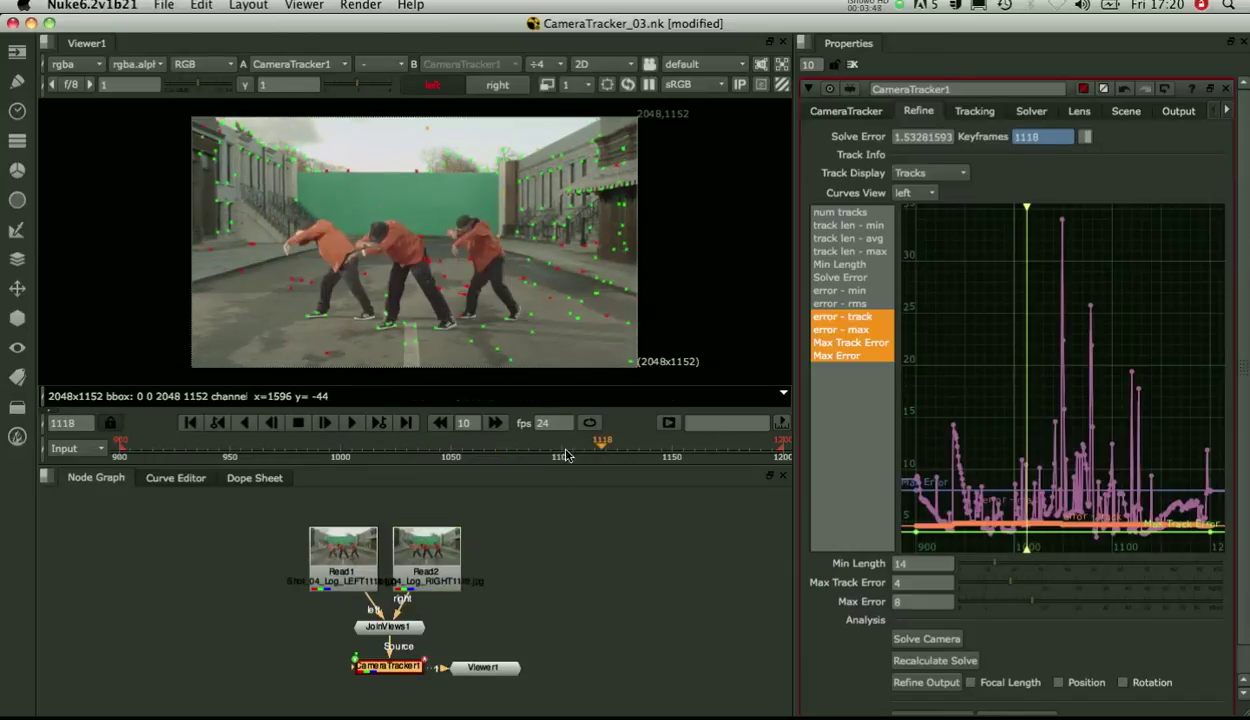
pyautogui.click(628, 443)
pyautogui.moveTo(628, 443); pyautogui.dragTo(694, 444)
# Step: Delete the unsolved tracks and the rejected tracks from the CameraTracker refinement
pyautogui.scroll(-1, 1244, 660)
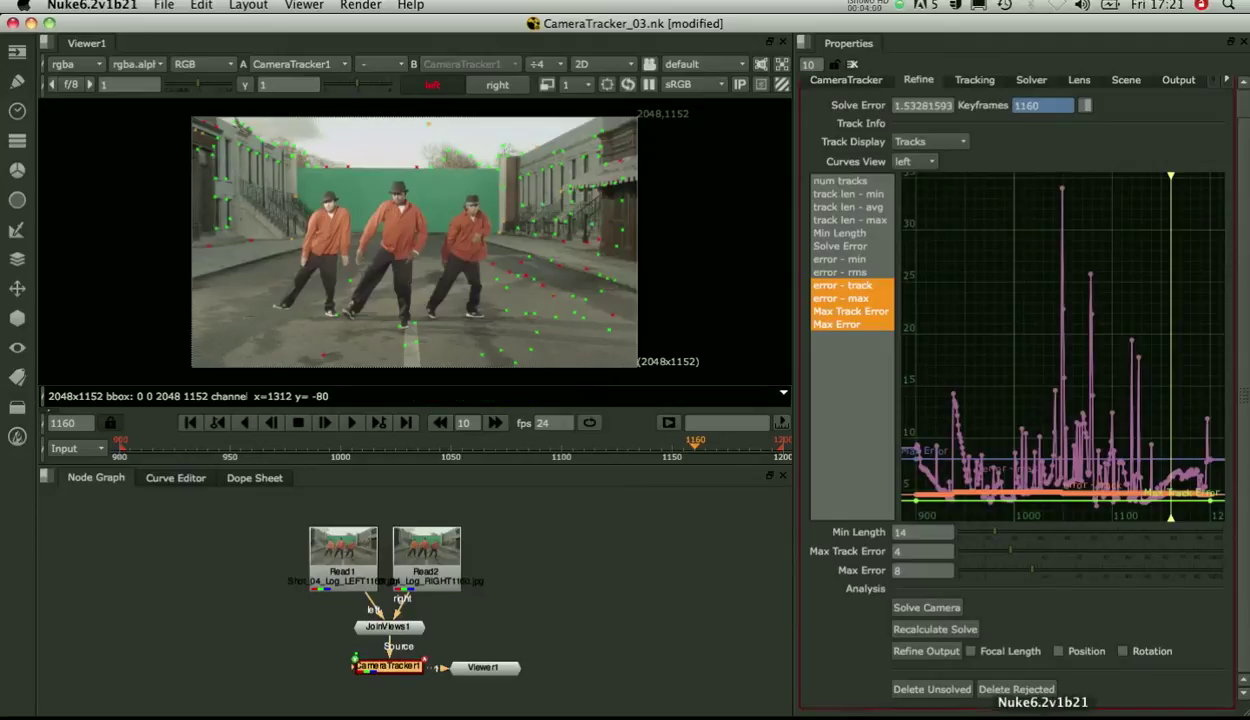
pyautogui.click(950, 690)
pyautogui.click(930, 688)
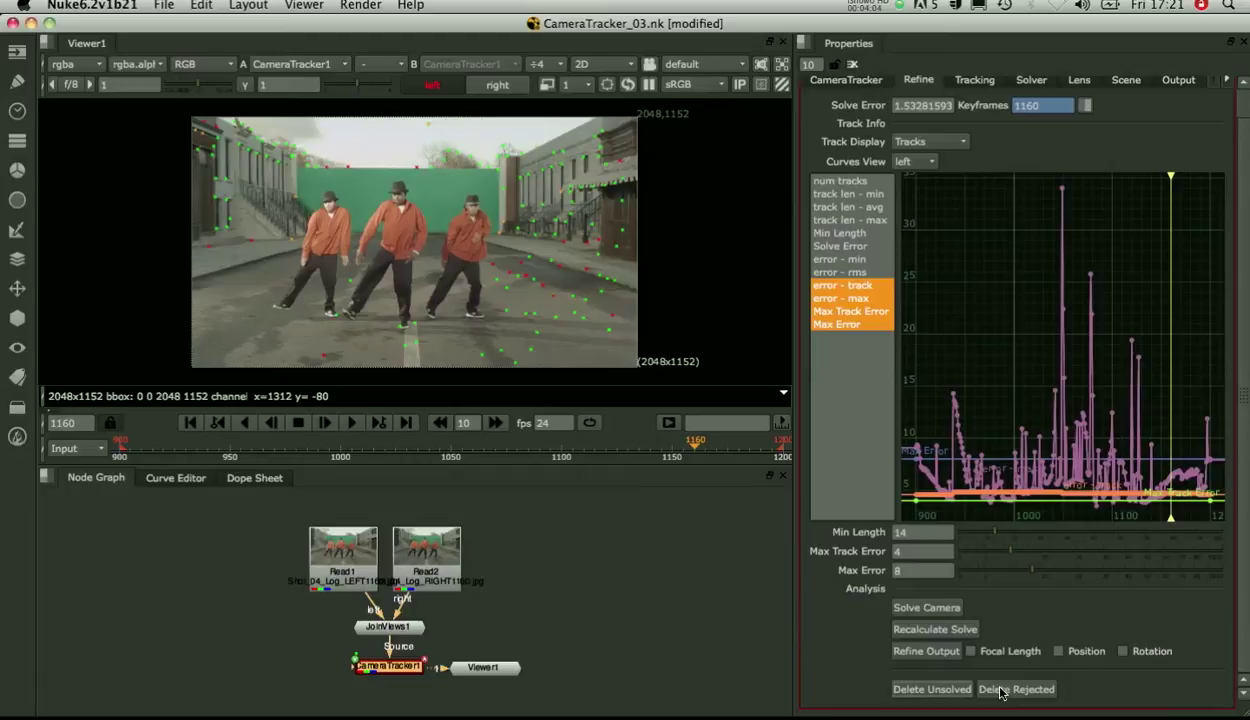
pyautogui.click(1000, 690)
pyautogui.click(1000, 692)
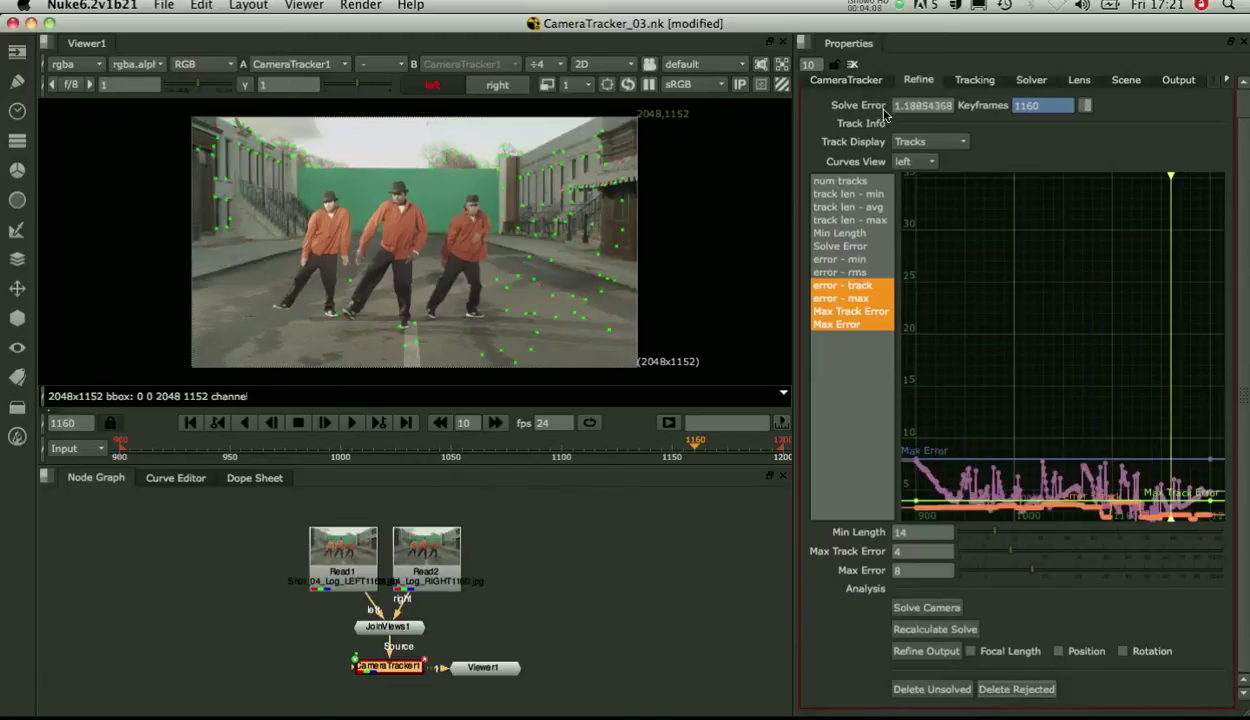
# Step: Scrub the remaining tracks to frame 1091 and solve the camera again, accepting the reset of the camera and 3D points
pyautogui.click(853, 82)
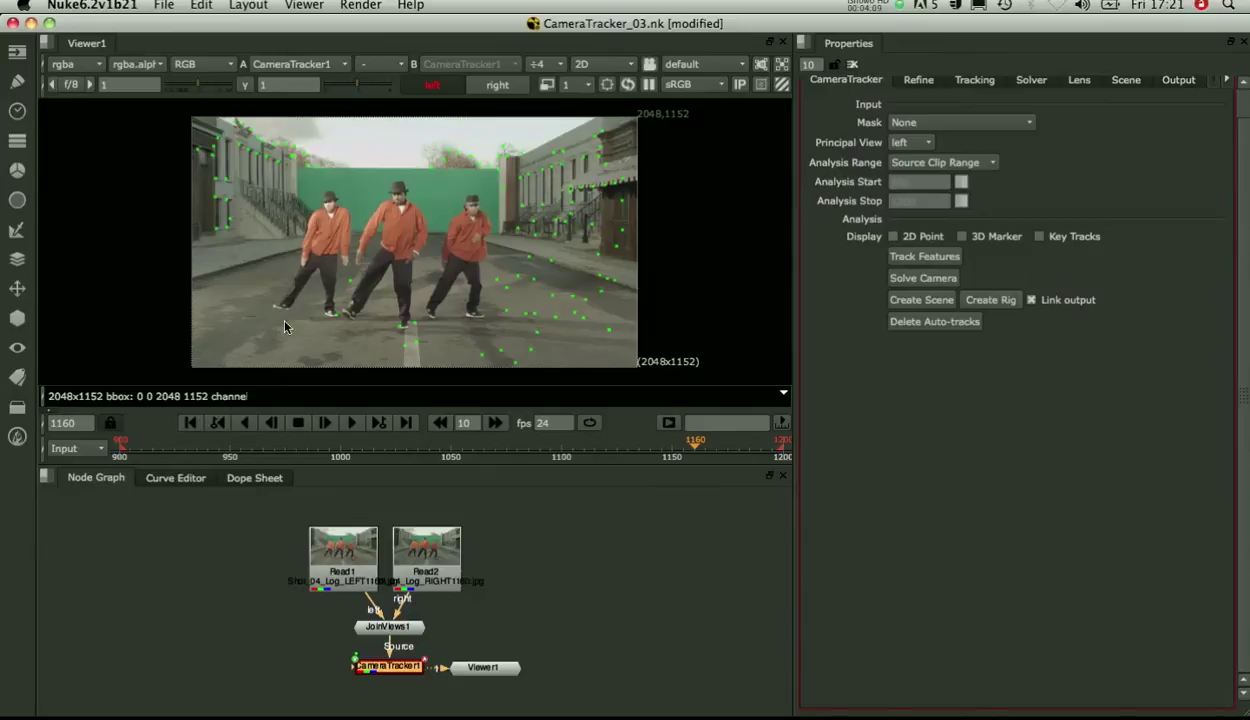
pyautogui.click(152, 455)
pyautogui.moveTo(152, 455); pyautogui.dragTo(541, 455)
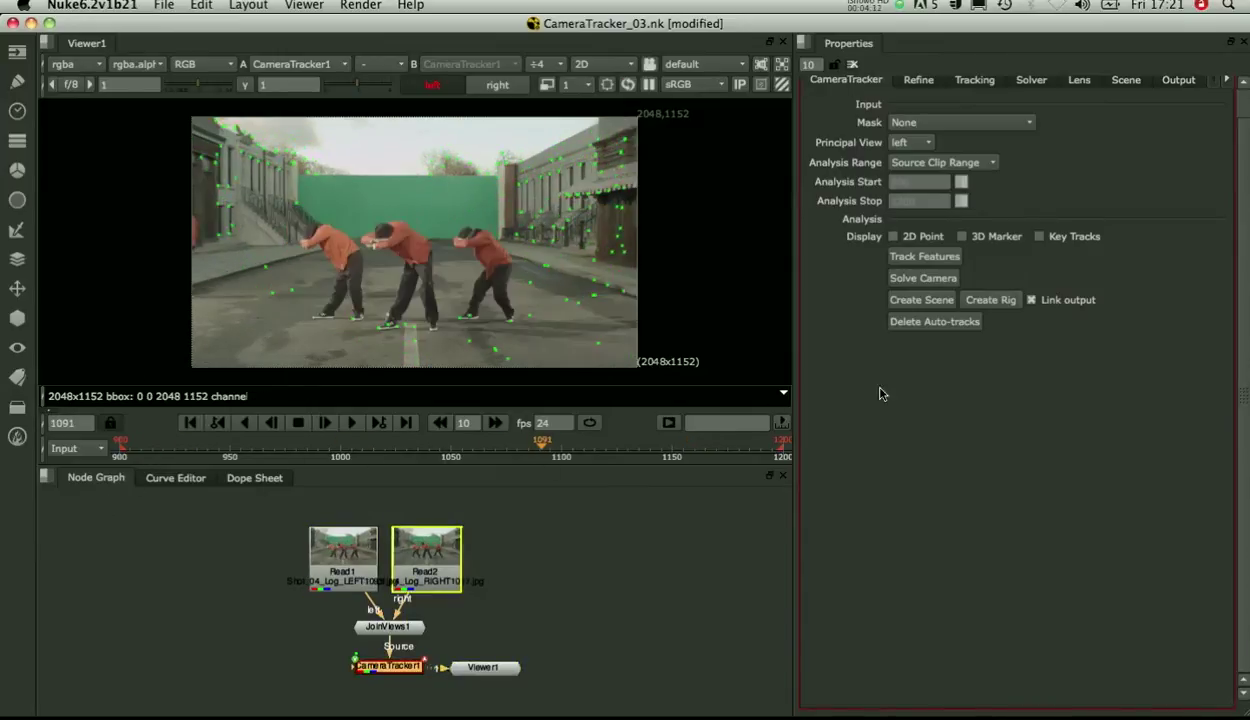
pyautogui.click(917, 285)
pyautogui.click(893, 309)
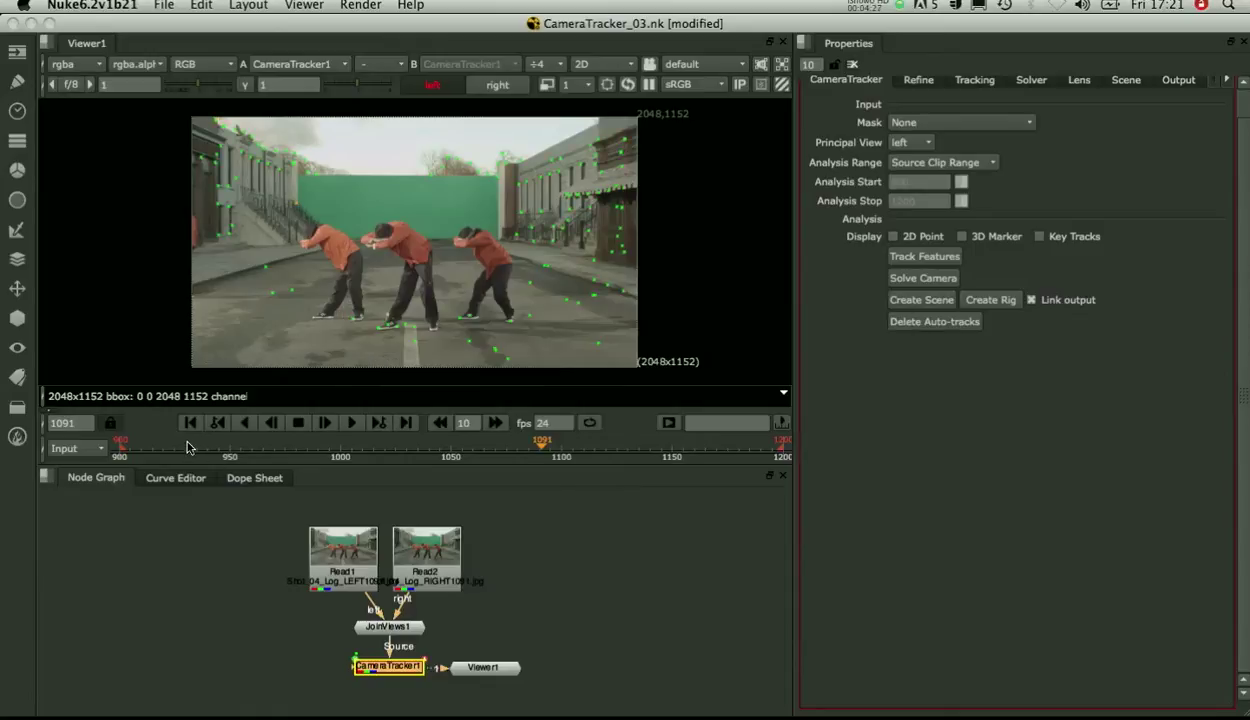
# Step: Create a stereo camera rig from the solve and open the properties of its left and right cameras and JoinViews node
pyautogui.click(988, 300)
pyautogui.moveTo(647, 617); pyautogui.dragTo(645, 530, button='middle')
pyautogui.doubleClick(612, 662)
pyautogui.doubleClick(548, 607)
pyautogui.doubleClick(628, 618)
# Step: Select both rig cameras and examine their alignment and the point cloud in the 3D view, returning to the 2D view
pyautogui.moveTo(671, 571); pyautogui.dragTo(525, 640)
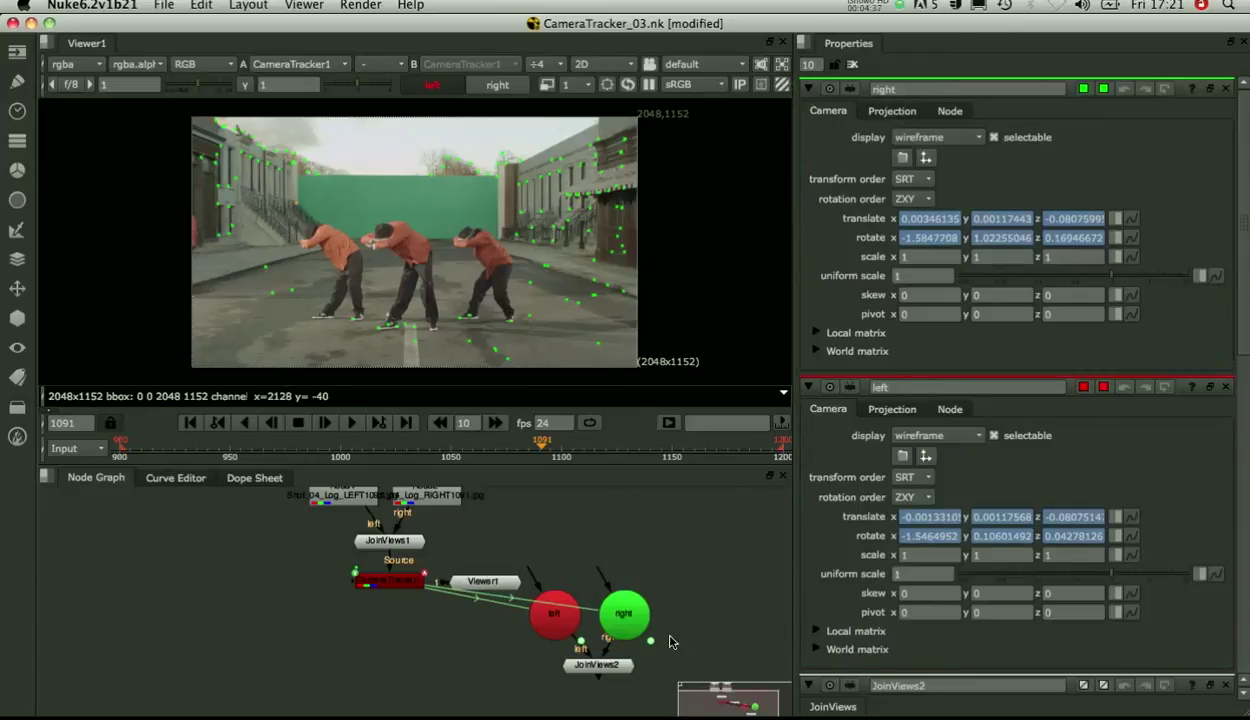
pyautogui.moveTo(688, 571); pyautogui.dragTo(505, 652)
pyautogui.press('Tab')
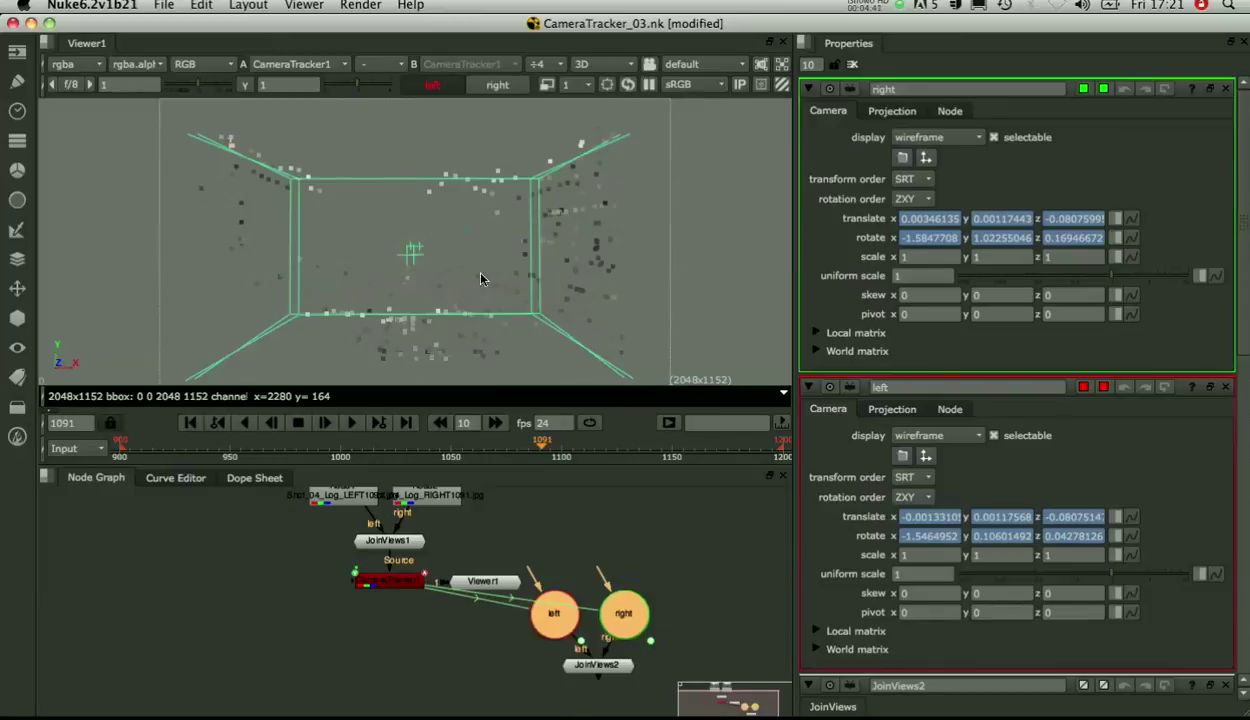
pyautogui.scroll(-5, 430, 245)
pyautogui.keyDown('ctrl'); pyautogui.moveTo(430, 245); pyautogui.dragTo(375, 308); pyautogui.keyUp('ctrl')
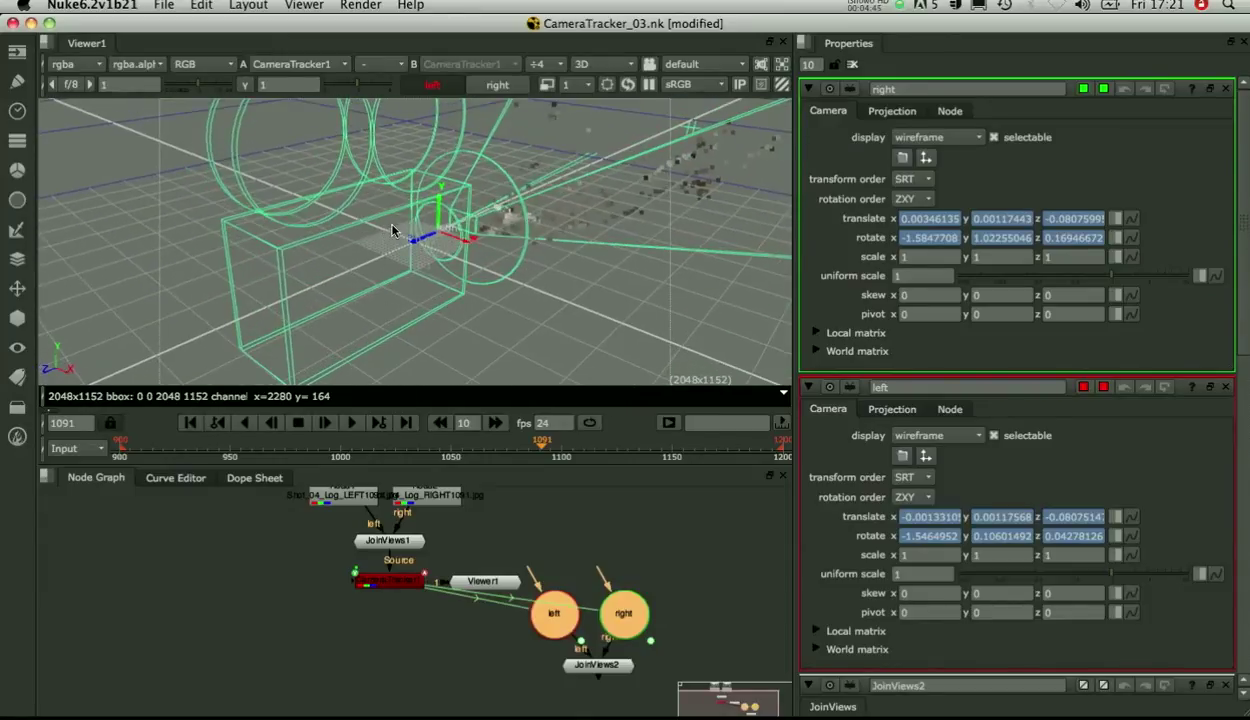
pyautogui.scroll(5, 392, 230)
pyautogui.keyDown('ctrl'); pyautogui.moveTo(547, 215); pyautogui.dragTo(575, 233); pyautogui.keyUp('ctrl')
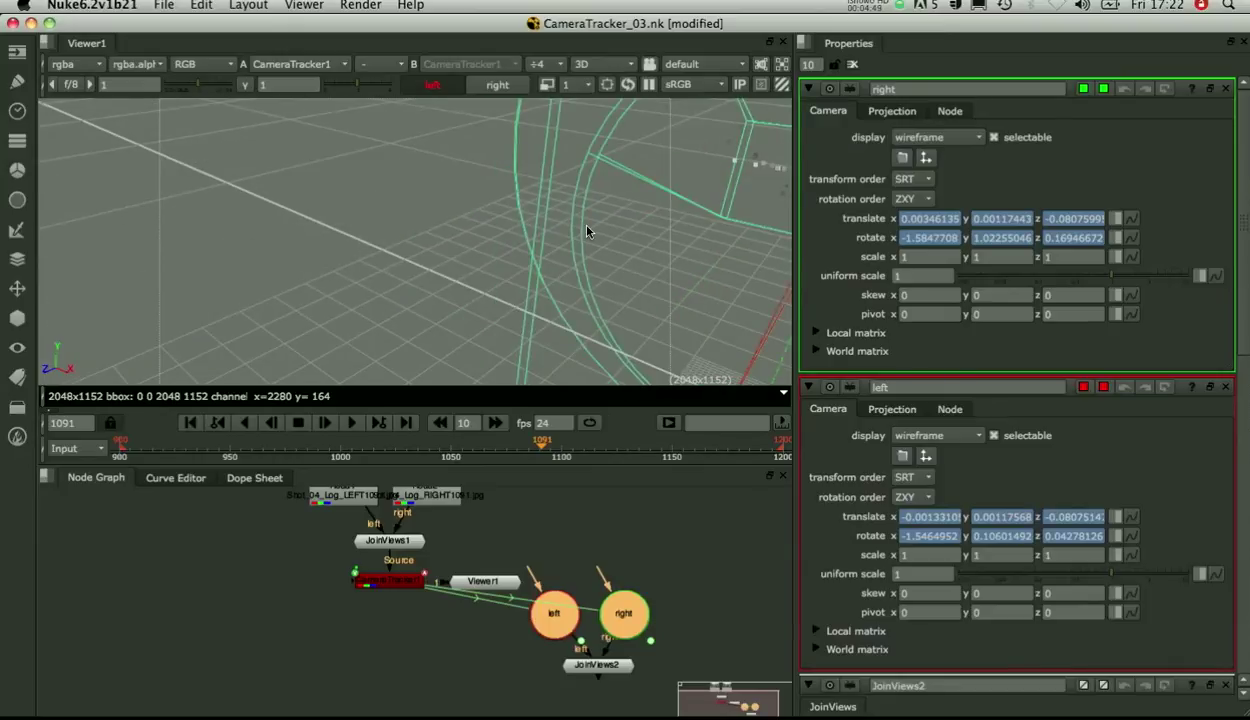
pyautogui.scroll(-4, 587, 231)
pyautogui.keyDown('ctrl'); pyautogui.moveTo(587, 231); pyautogui.dragTo(675, 225); pyautogui.keyUp('ctrl')
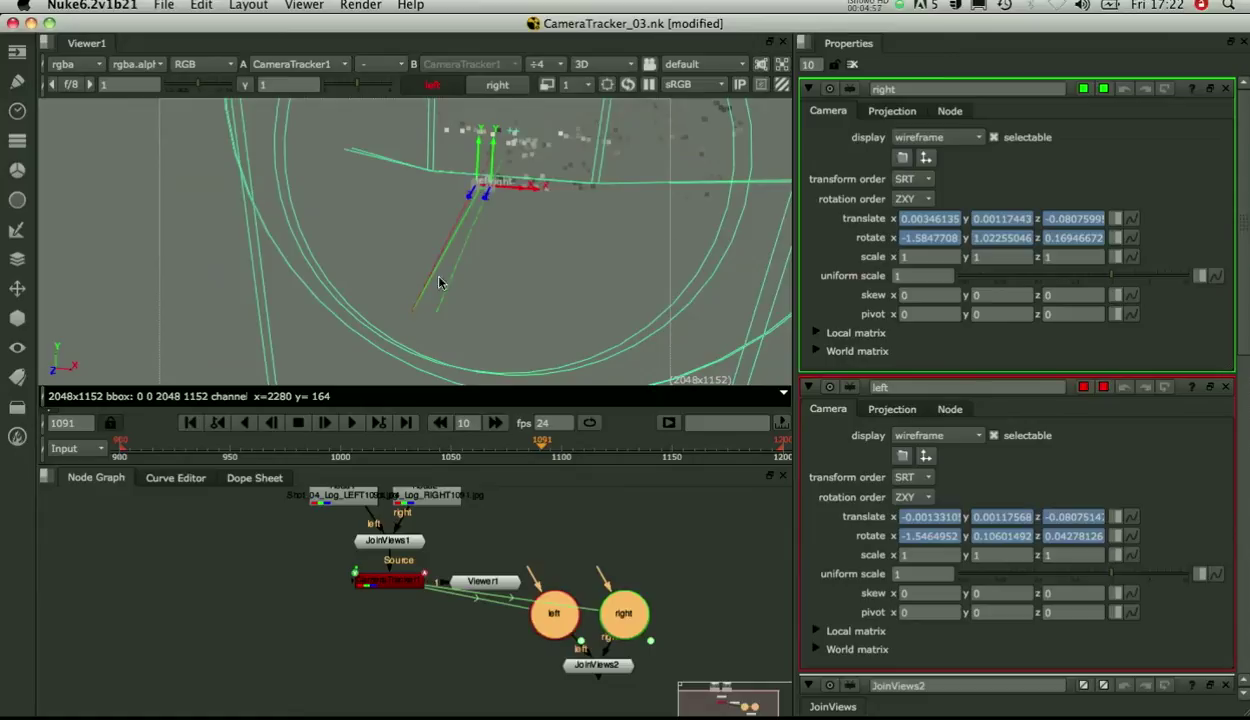
pyautogui.click(414, 329)
pyautogui.press('Tab')
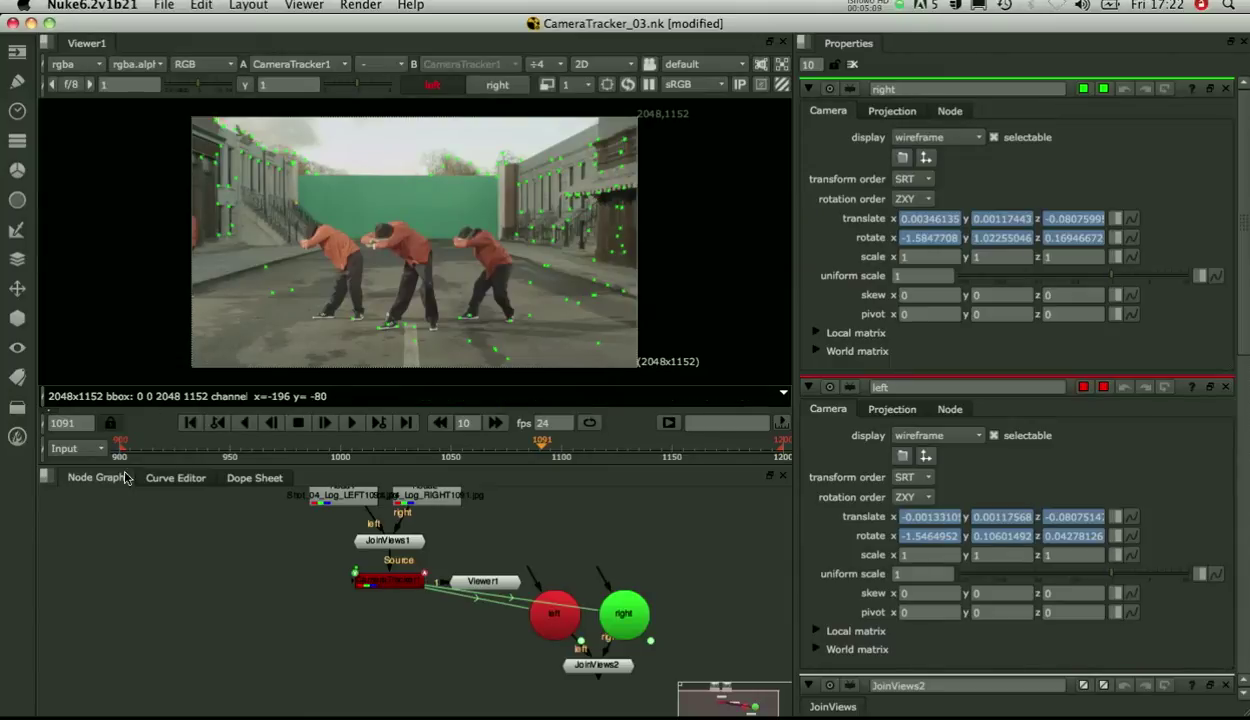
# Step: Display CameraTracker1's camTranslate y and y:right curves, fit them to the graph and examine their jitter up close
pyautogui.click(179, 477)
pyautogui.click(100, 547)
pyautogui.click(104, 573)
pyautogui.click(109, 548)
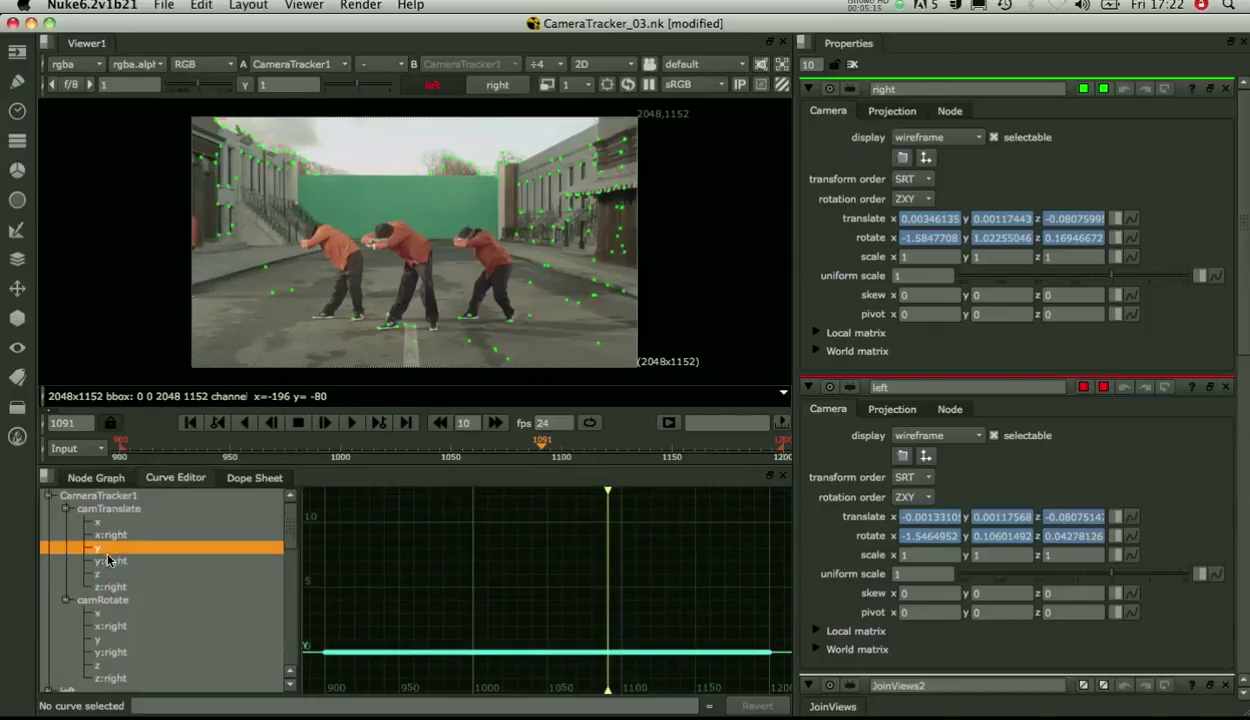
pyautogui.keyDown('shift'); pyautogui.click(110, 560); pyautogui.keyUp('shift')
pyautogui.press('f')
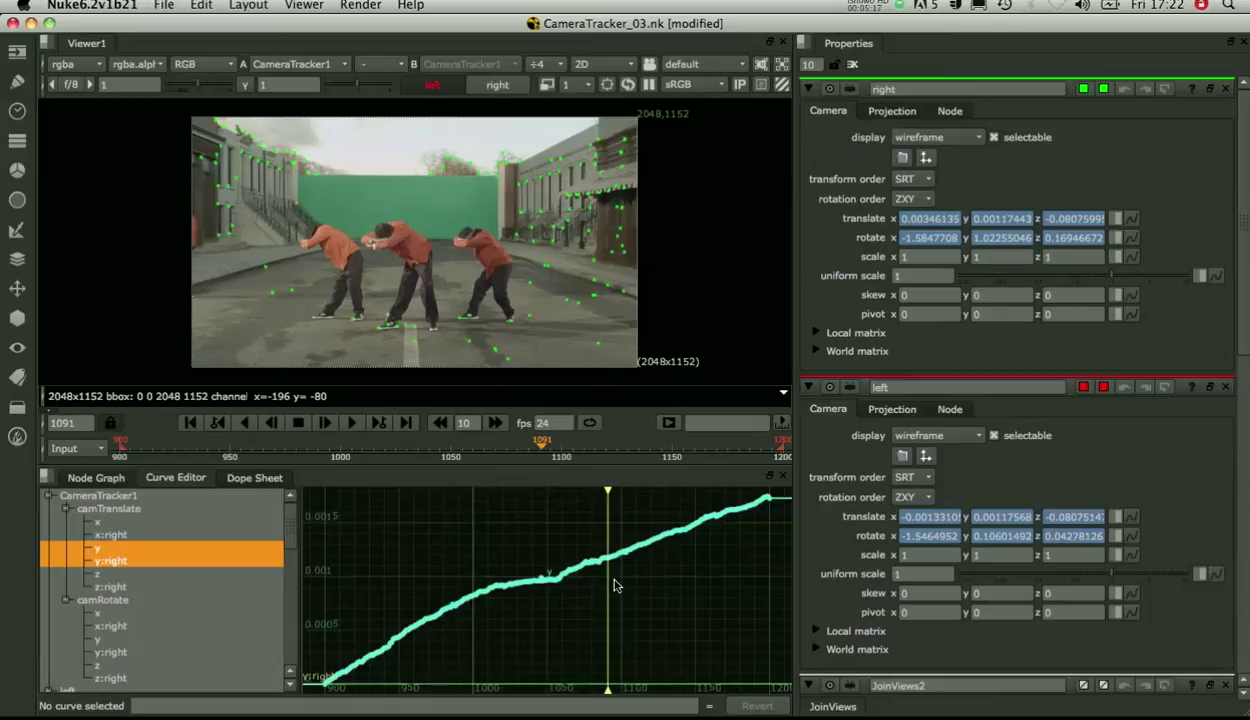
pyautogui.scroll(6, 612, 578)
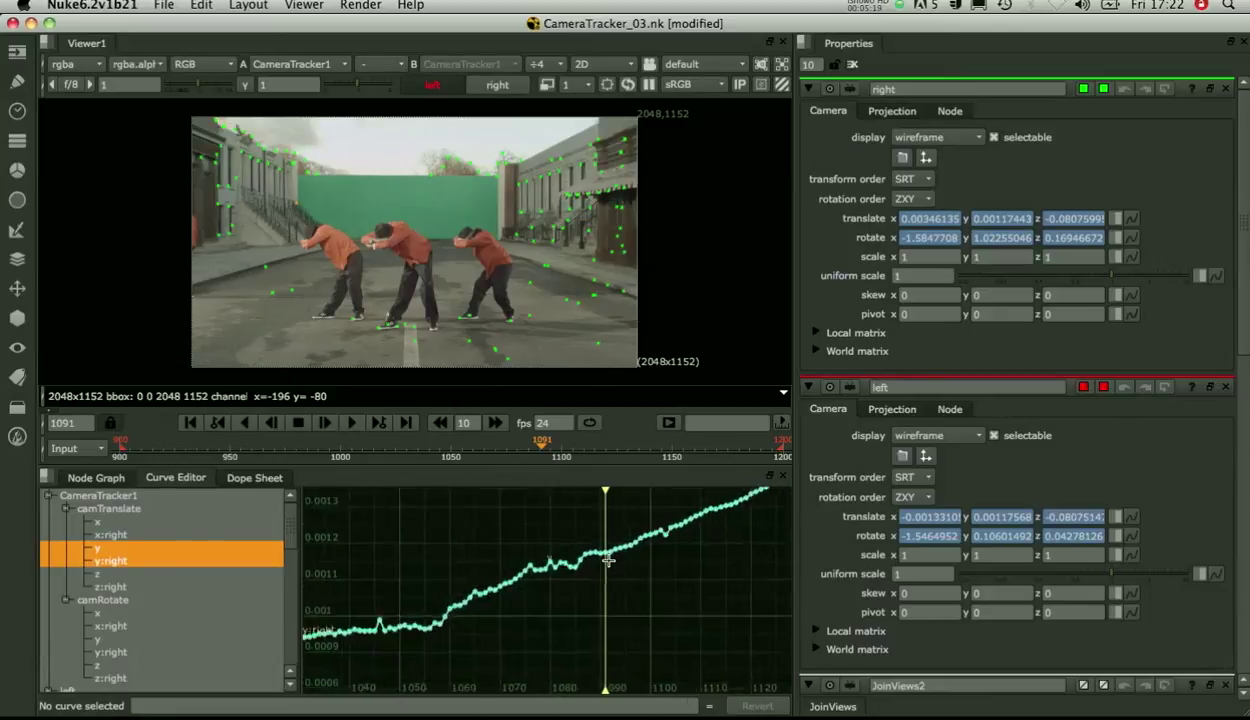
pyautogui.press('f')
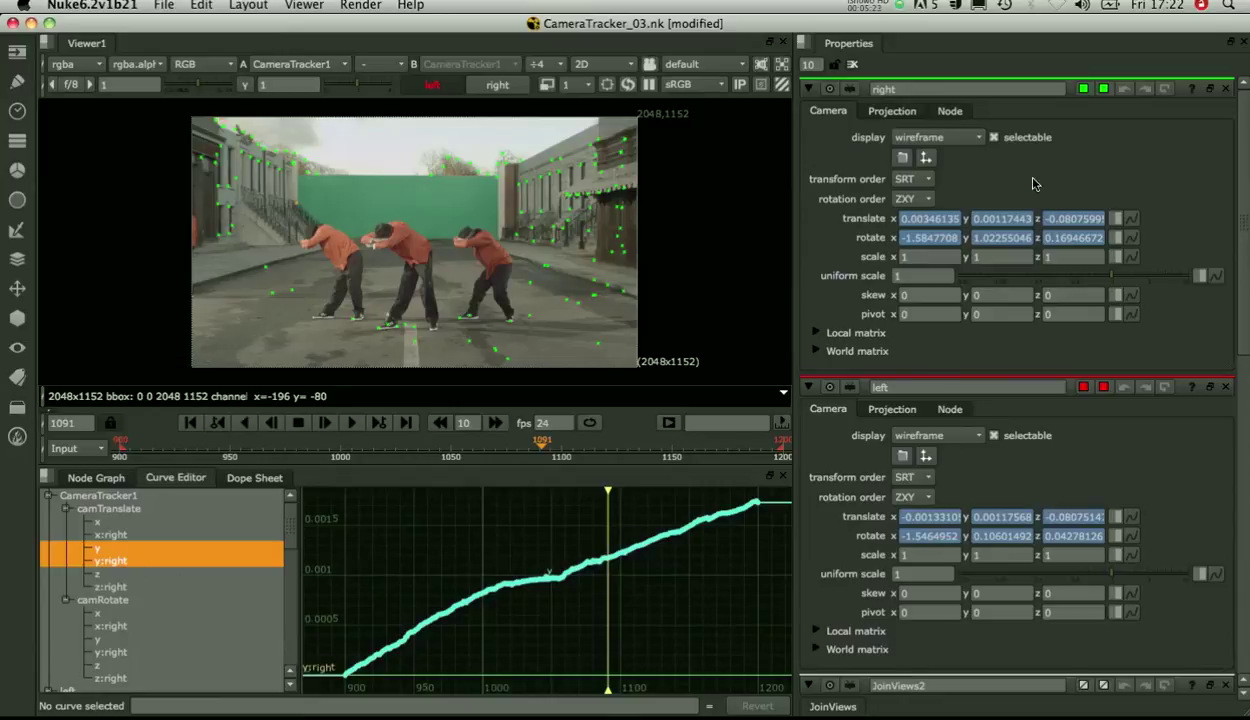
# Step: Reopen the CameraTracker1 properties and set the solver Smoothness to 0.1
pyautogui.click(92, 477)
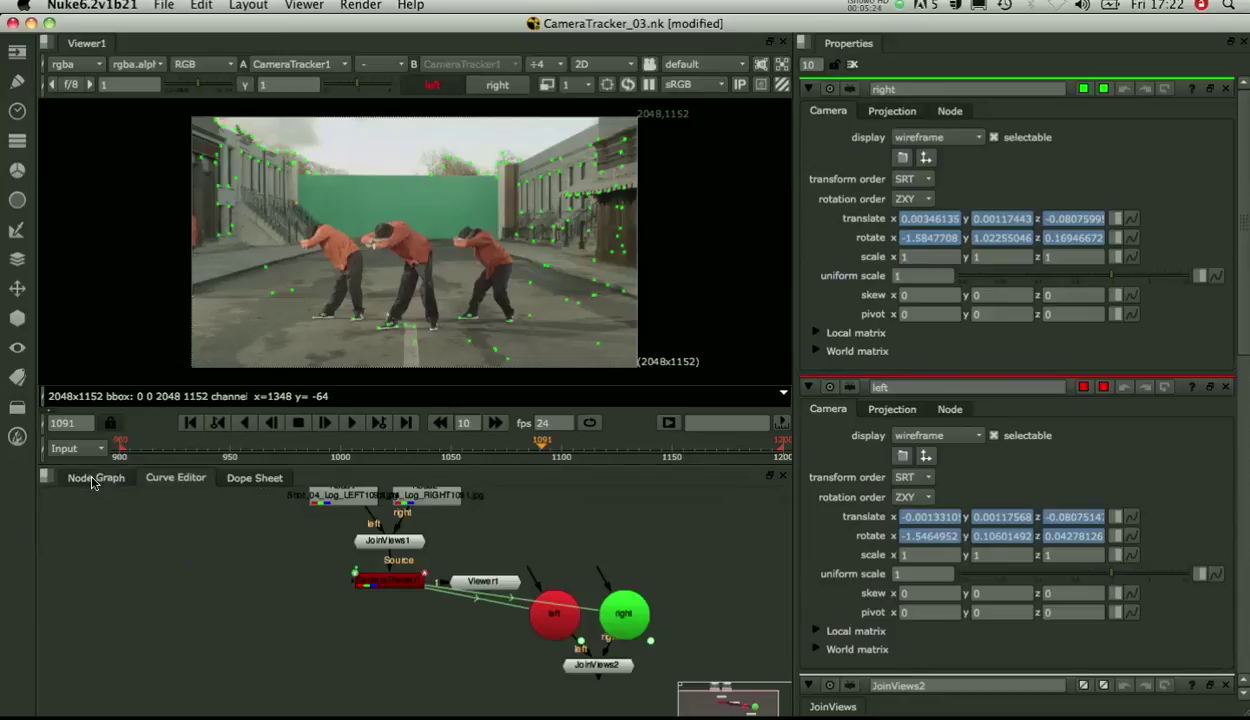
pyautogui.doubleClick(398, 578)
pyautogui.click(1030, 111)
pyautogui.click(928, 256)
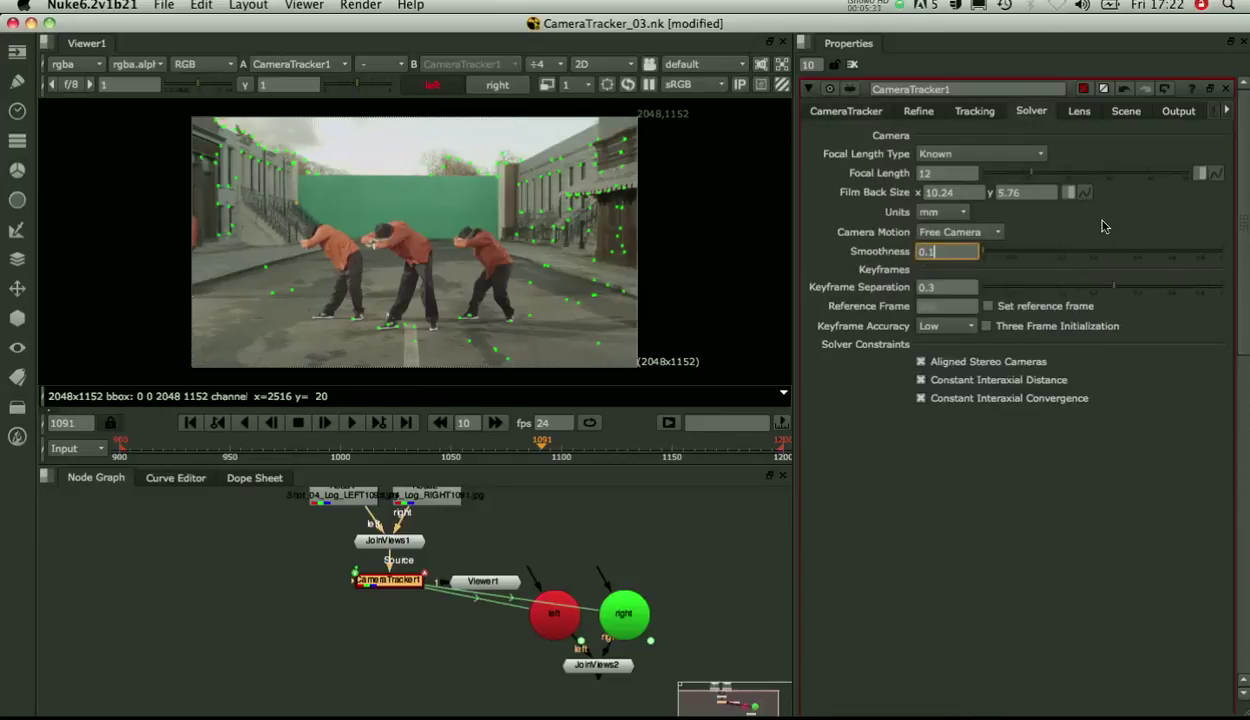
pyautogui.press('Return')
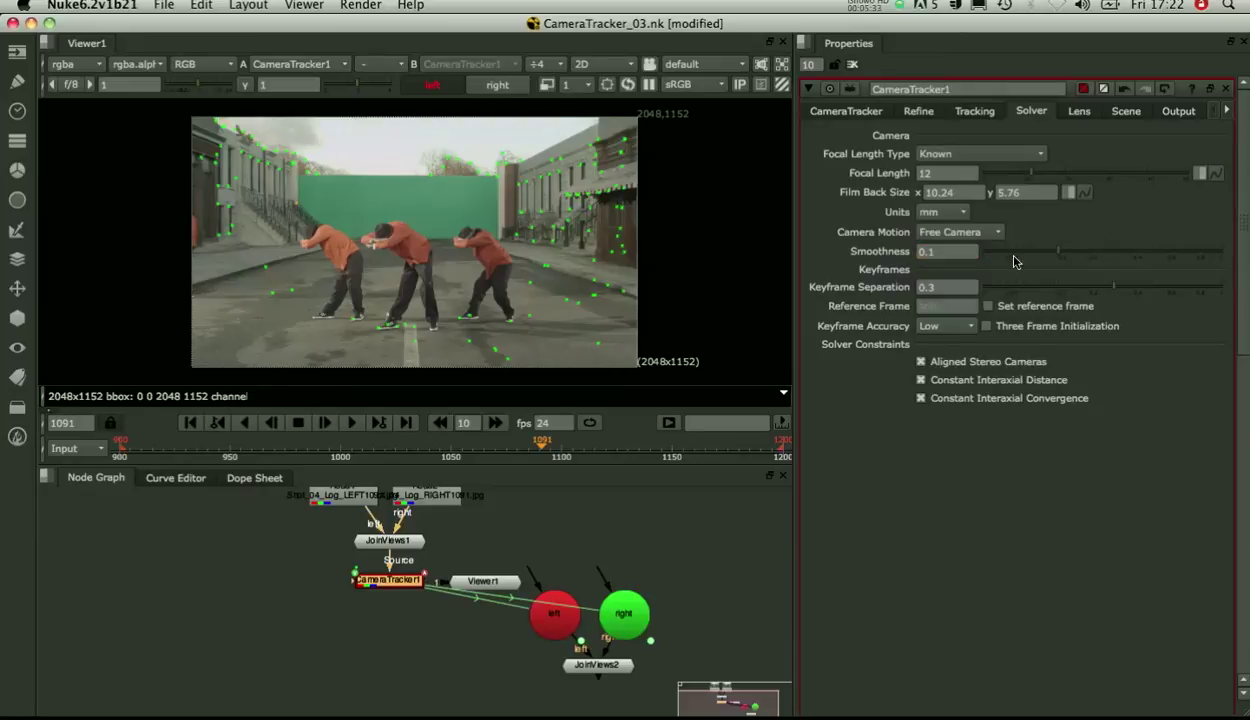
pyautogui.moveTo(953, 252); pyautogui.dragTo(900, 251)
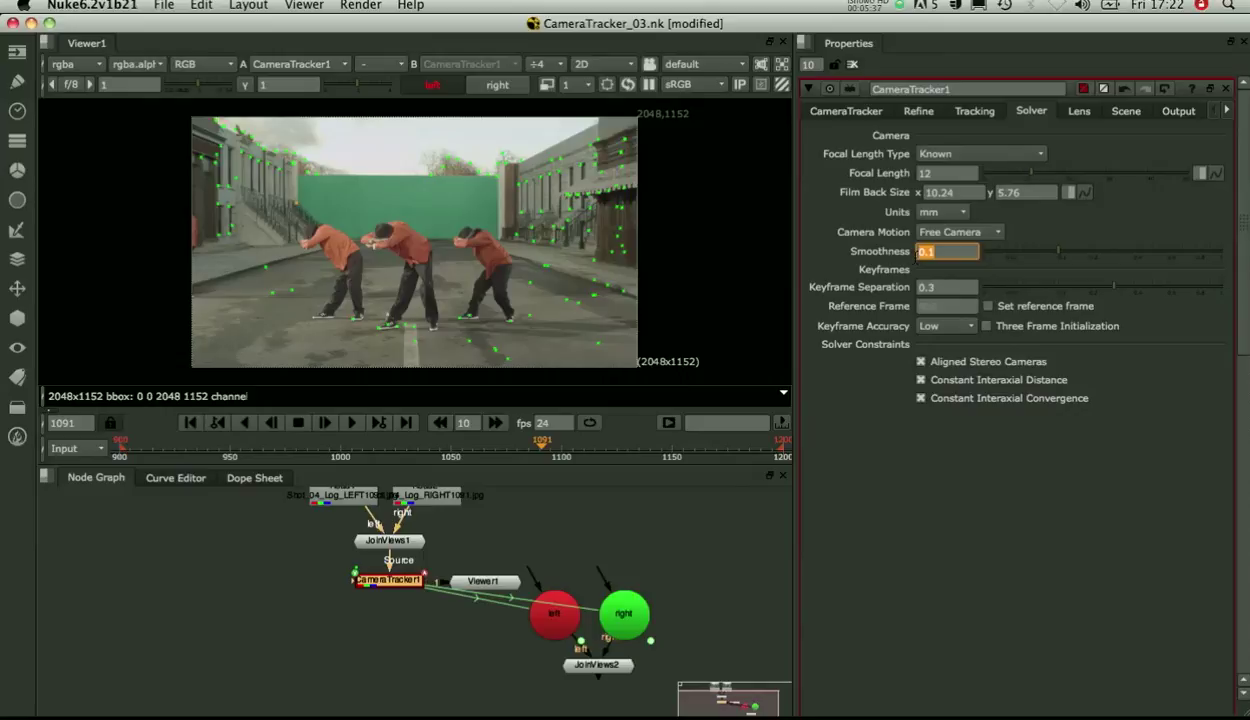
# Step: Solve the camera with the added smoothness, accepting the reset of the camera and 3D points
pyautogui.click(840, 111)
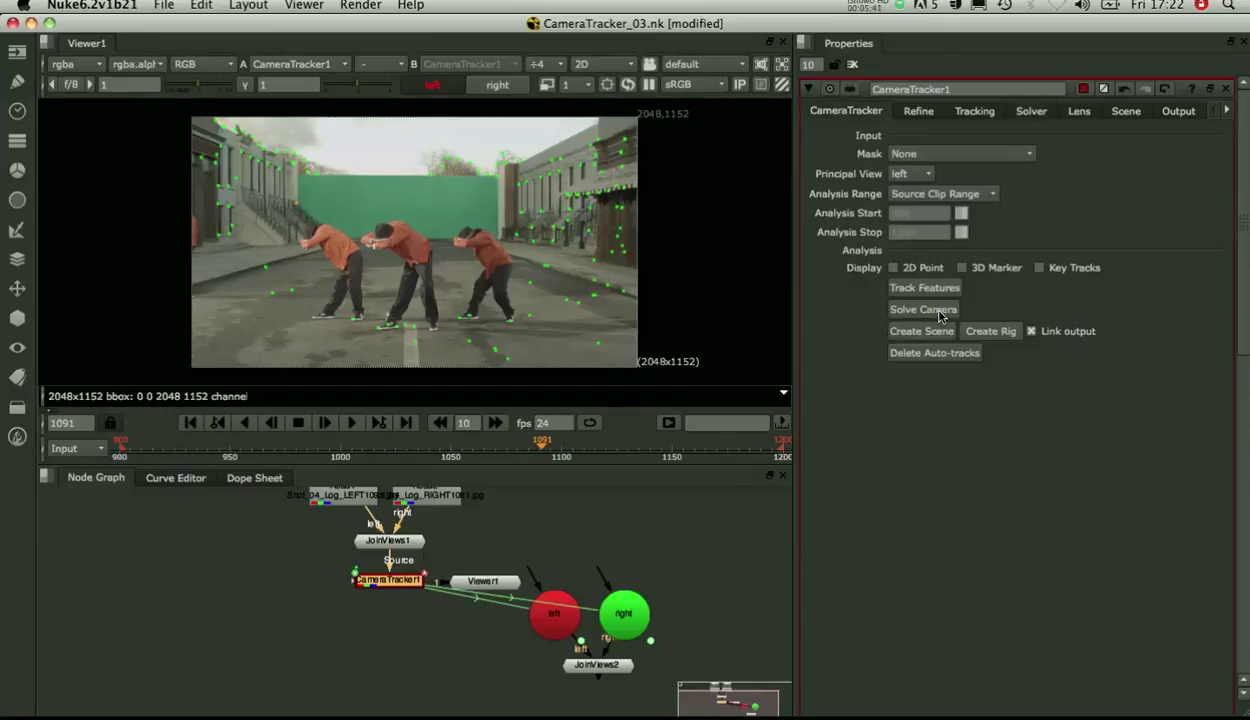
pyautogui.click(938, 312)
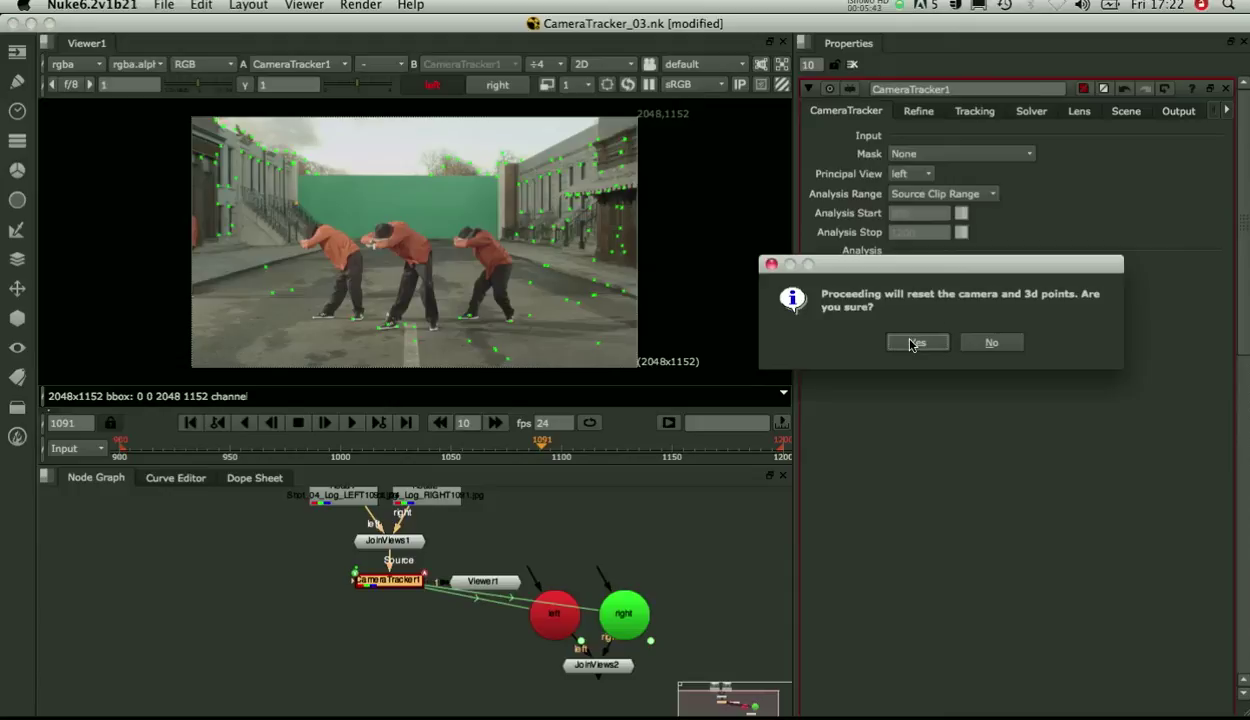
pyautogui.click(915, 343)
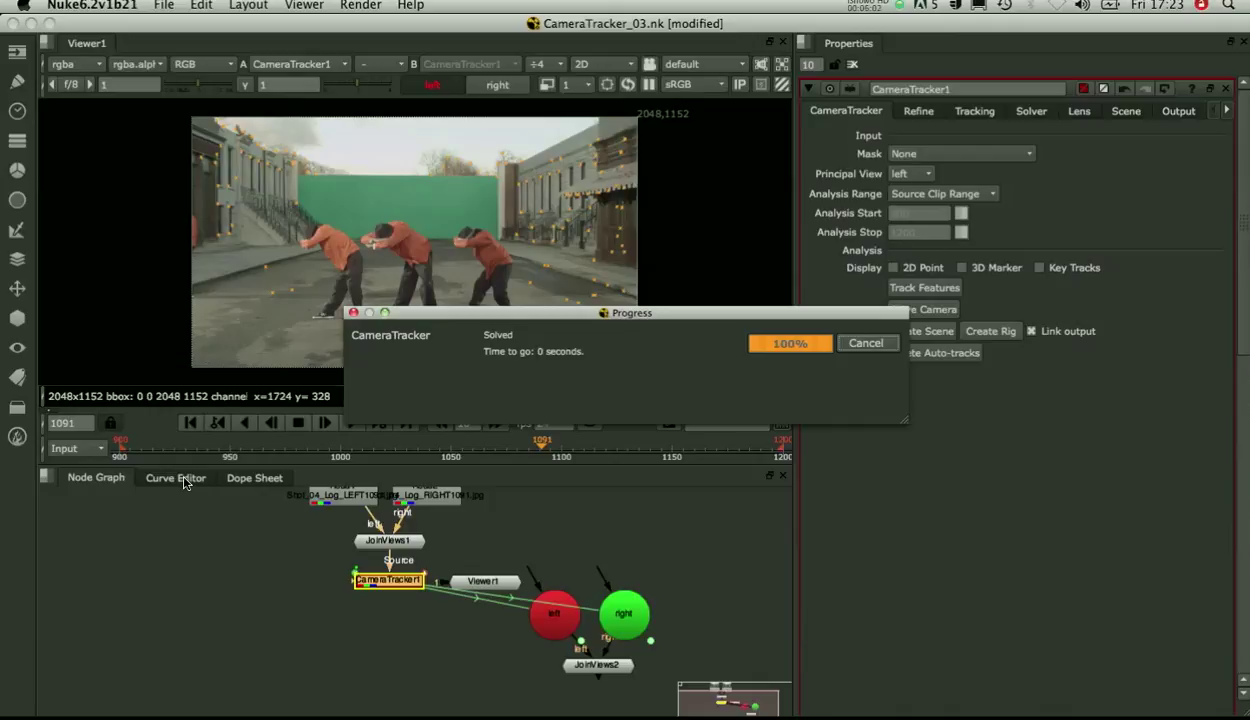
# Step: Isolate the camTranslate y and y:right curves of the smoothed solve and examine them up close
pyautogui.click(182, 479)
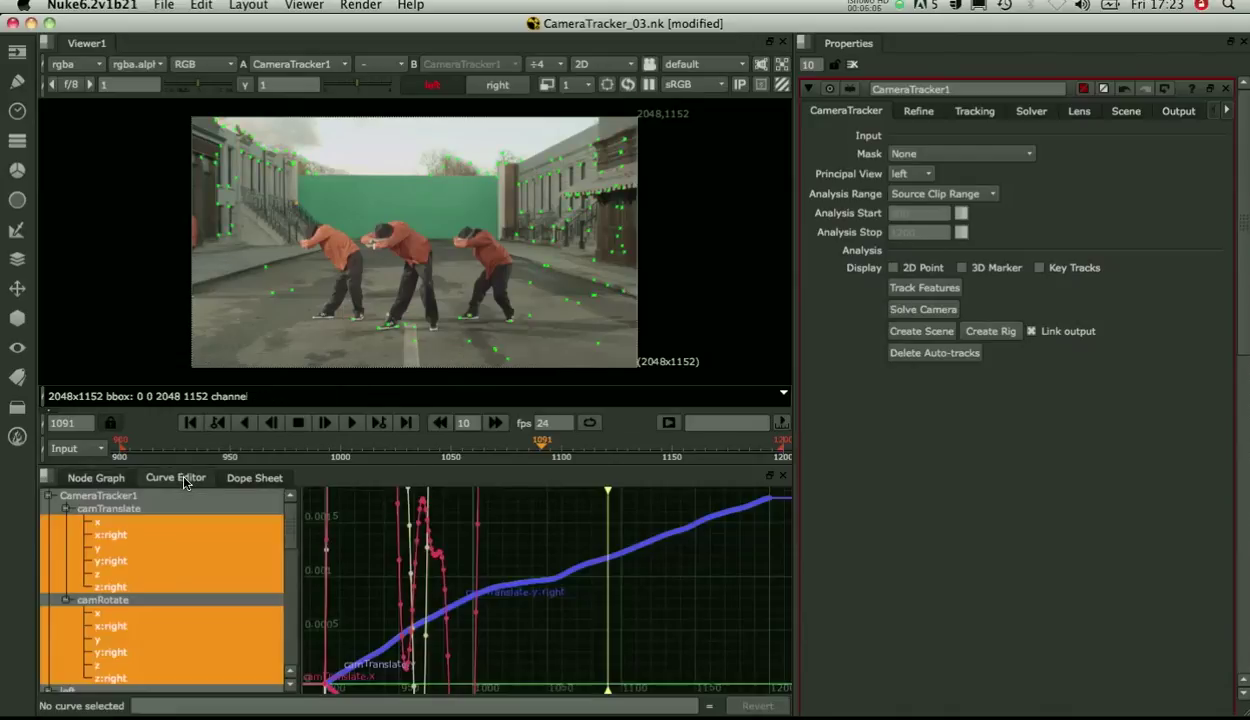
pyautogui.click(137, 538)
pyautogui.click(125, 548)
pyautogui.keyDown('shift'); pyautogui.click(124, 562); pyautogui.keyUp('shift')
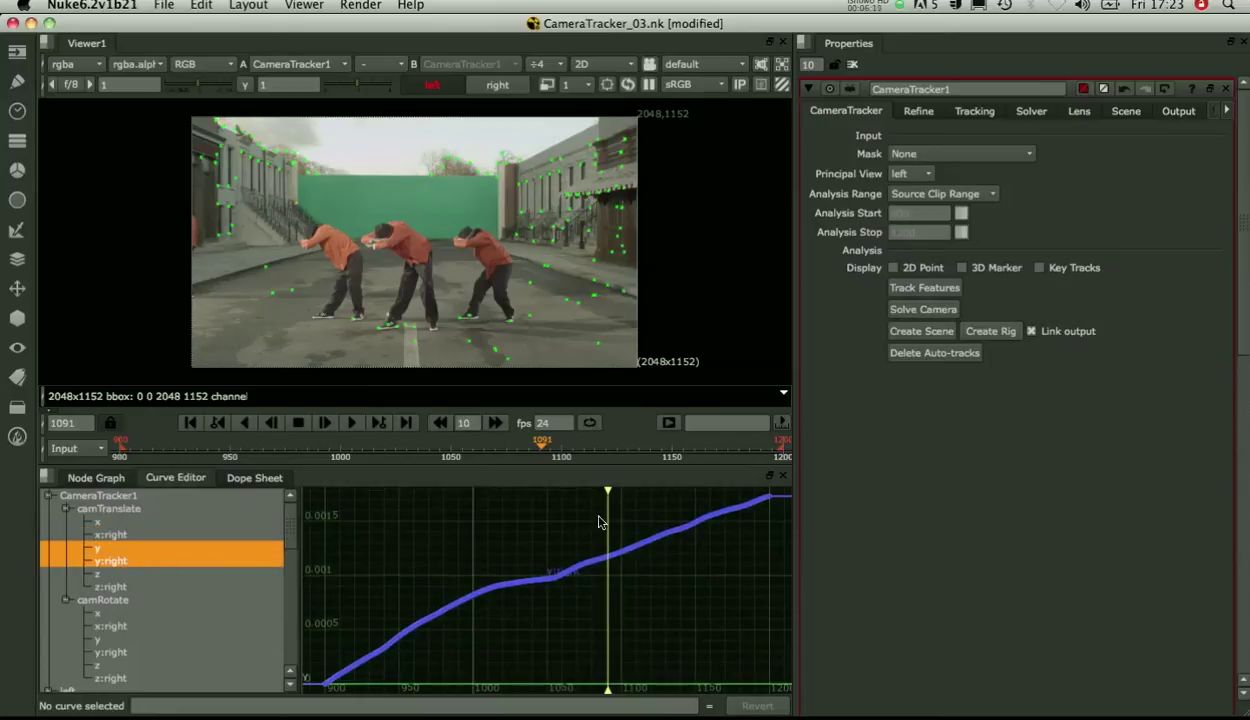
pyautogui.scroll(4, 597, 558)
pyautogui.scroll(-3, 595, 560)
pyautogui.scroll(-2, 595, 560)
# Step: Change the solver's Camera Motion to Linear Motion and set Smoothness to 0
pyautogui.click(96, 478)
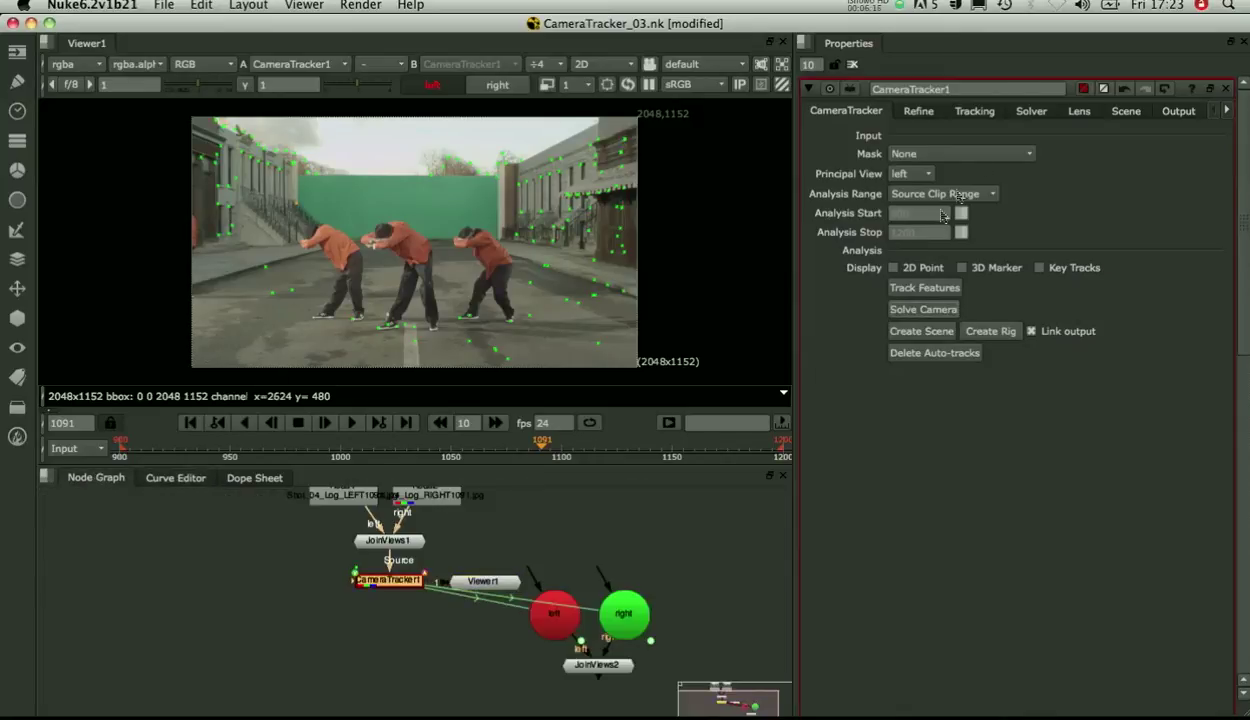
pyautogui.click(1034, 110)
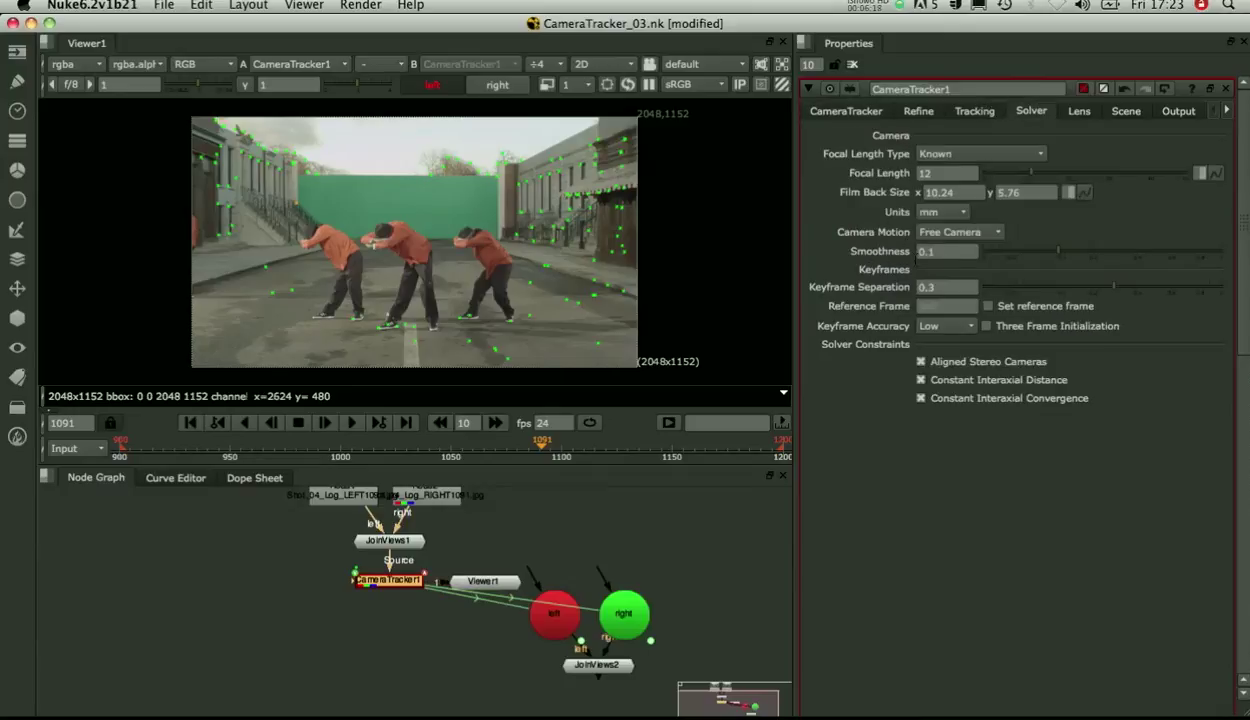
pyautogui.click(935, 232)
pyautogui.click(946, 251)
pyautogui.doubleClick(948, 251)
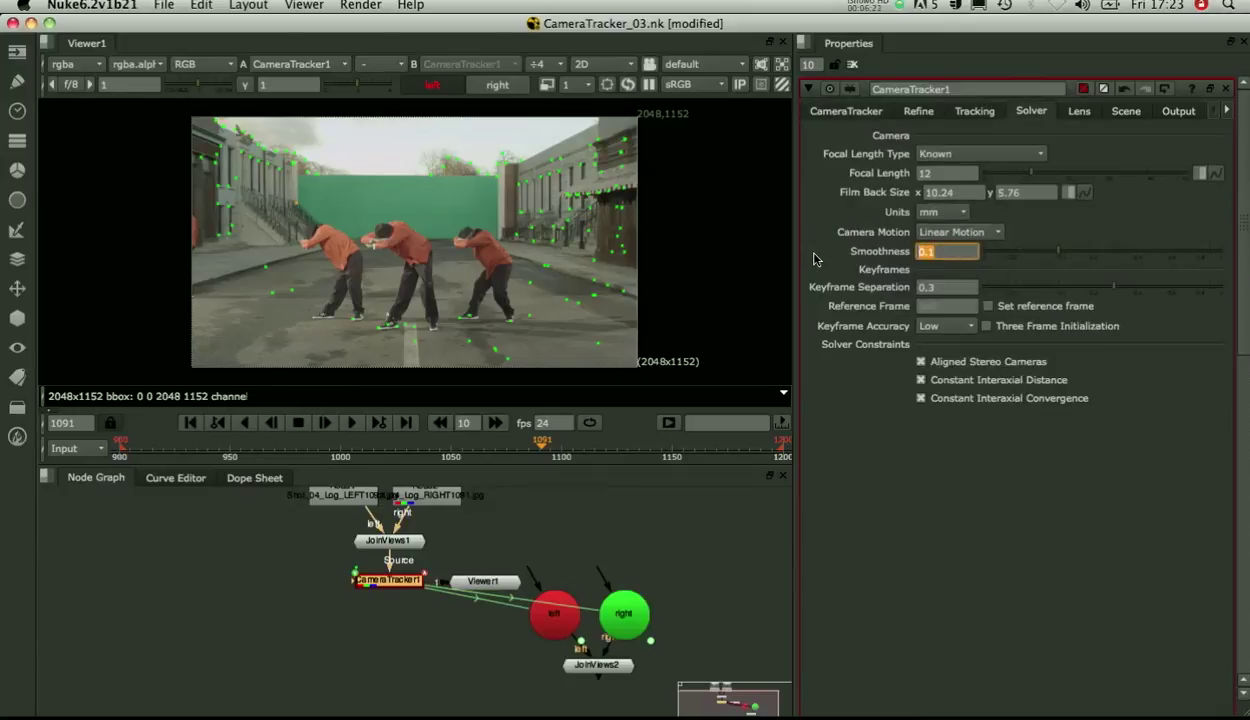
pyautogui.write('0')
pyautogui.press('Tab')
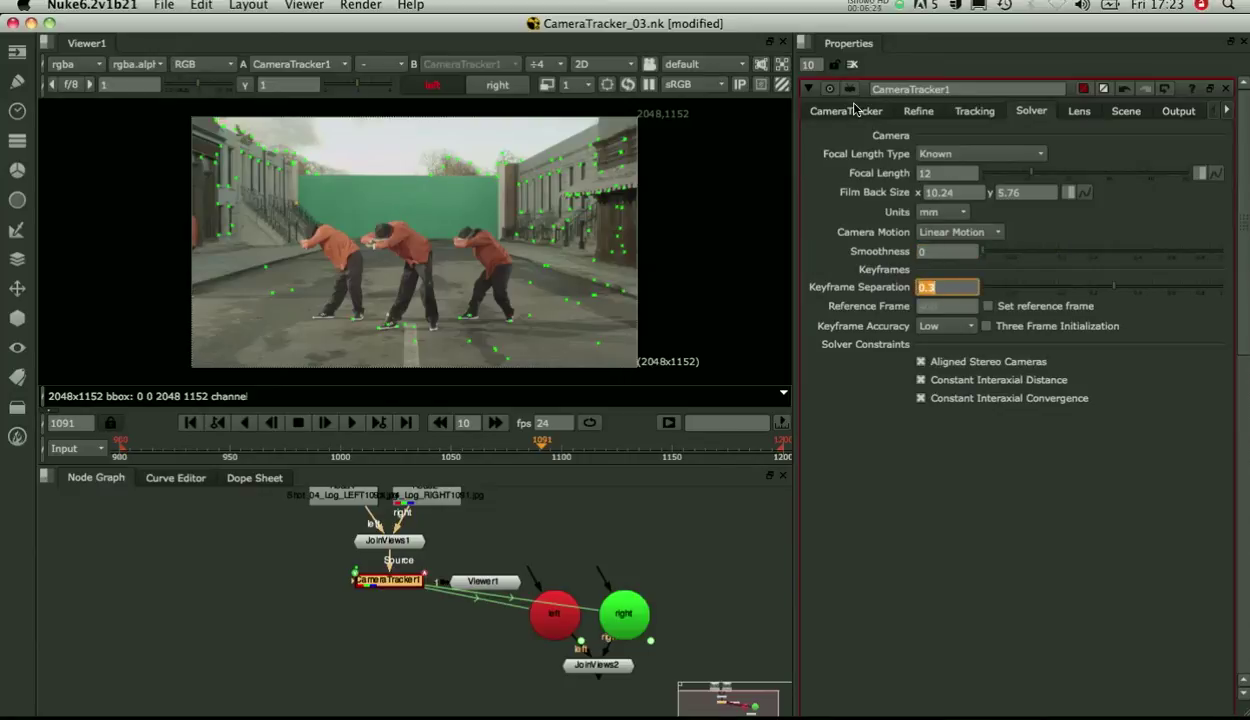
# Step: Solve the camera using linear motion, accepting the reset of the camera and 3D points
pyautogui.click(852, 110)
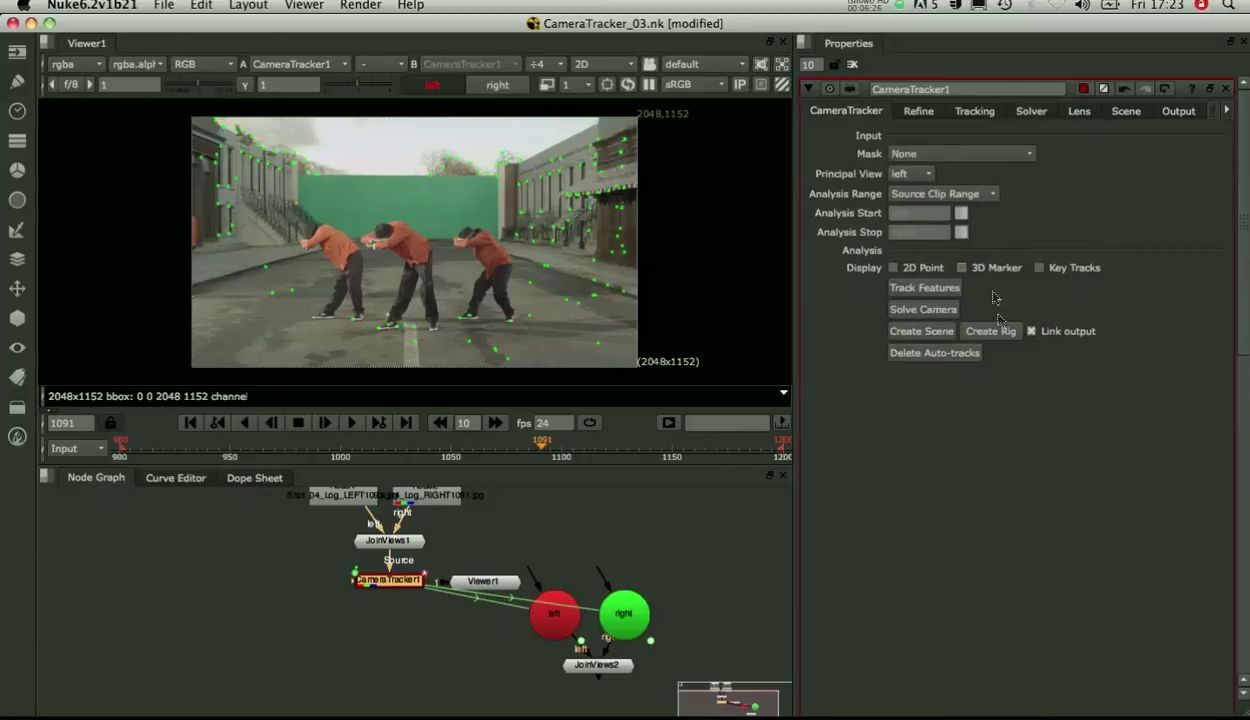
pyautogui.click(912, 307)
pyautogui.click(884, 343)
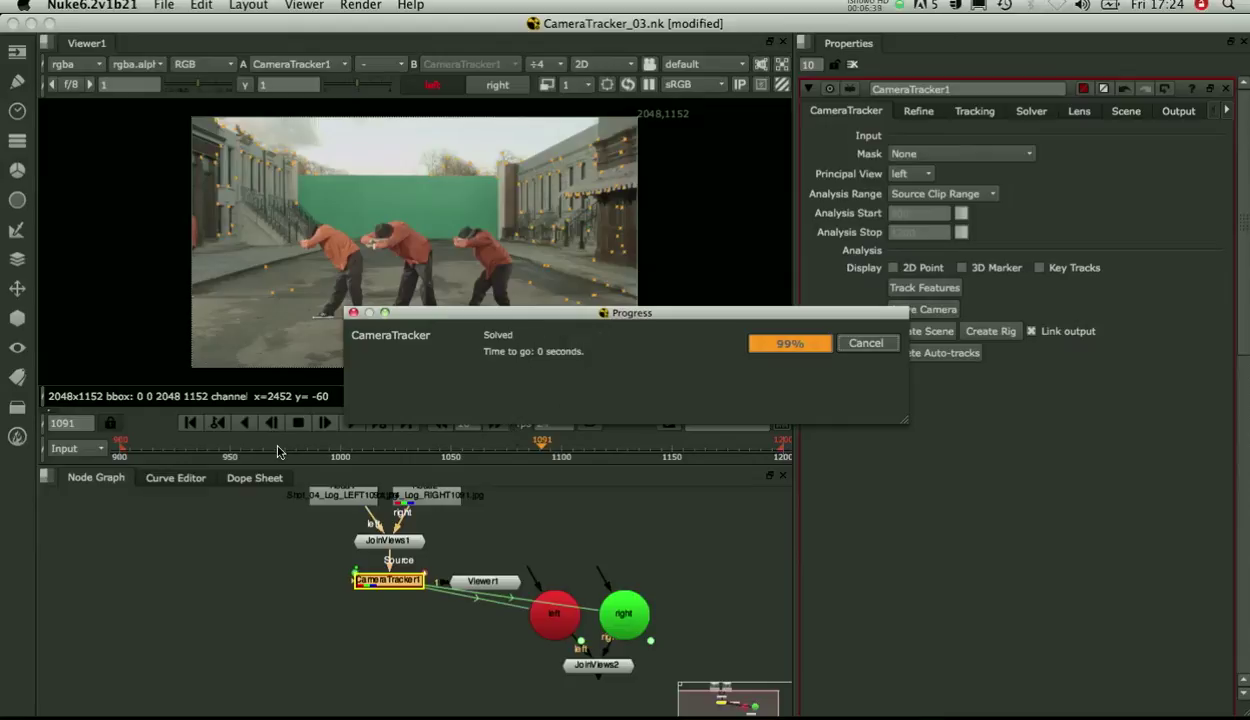
# Step: Isolate the camTranslate y and y:right curves of the linear-motion solve, examine them up close and fit them to the graph
pyautogui.click(173, 478)
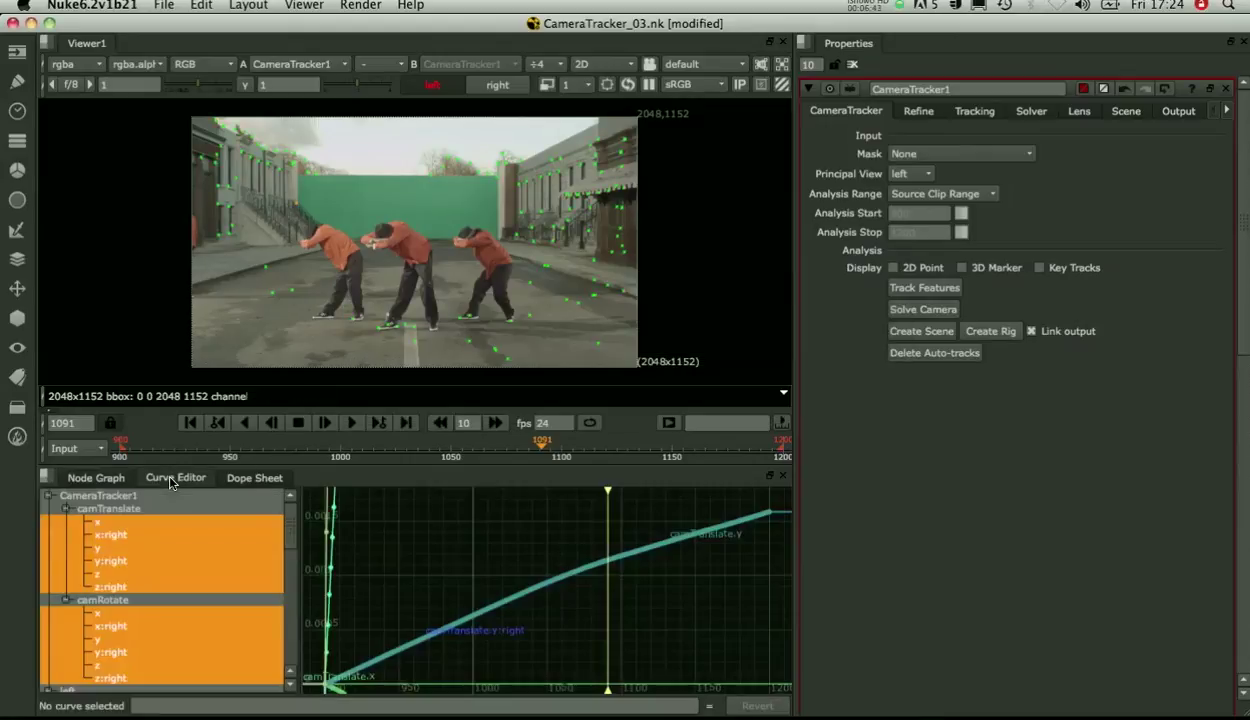
pyautogui.click(118, 548)
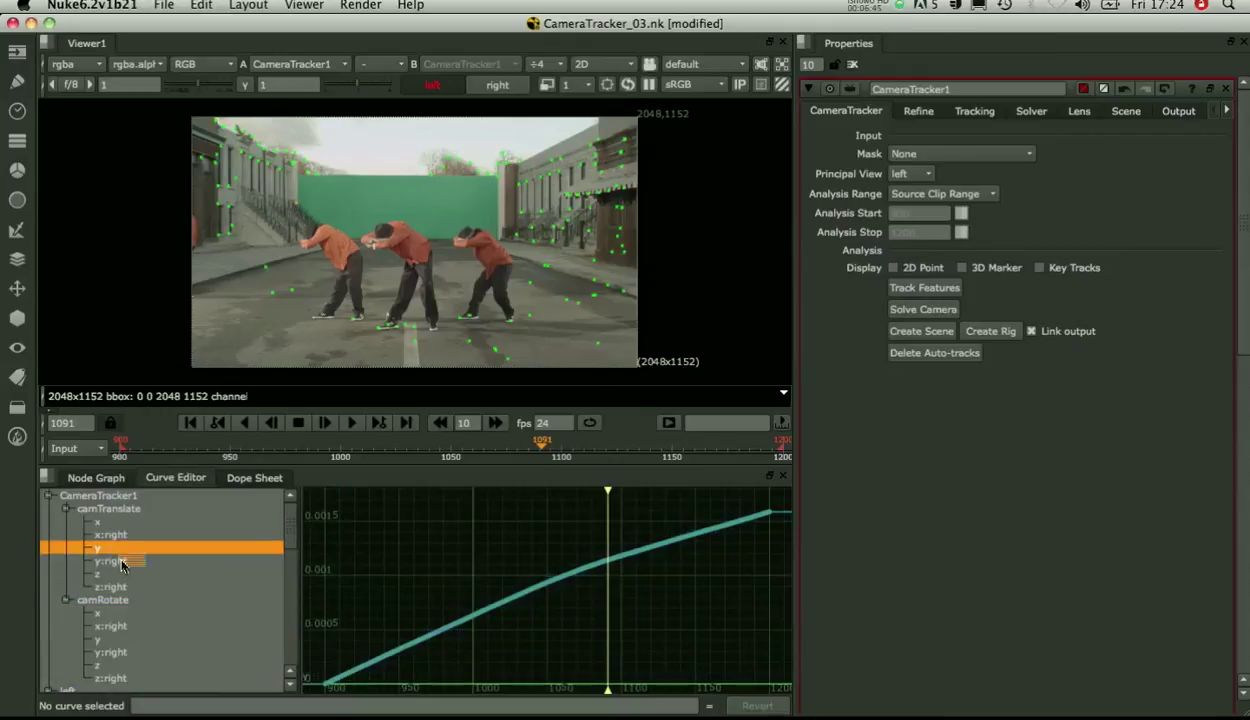
pyautogui.keyDown('shift'); pyautogui.click(121, 562); pyautogui.keyUp('shift')
pyautogui.scroll(3, 585, 578)
pyautogui.scroll(-2, 585, 580)
pyautogui.press('f')
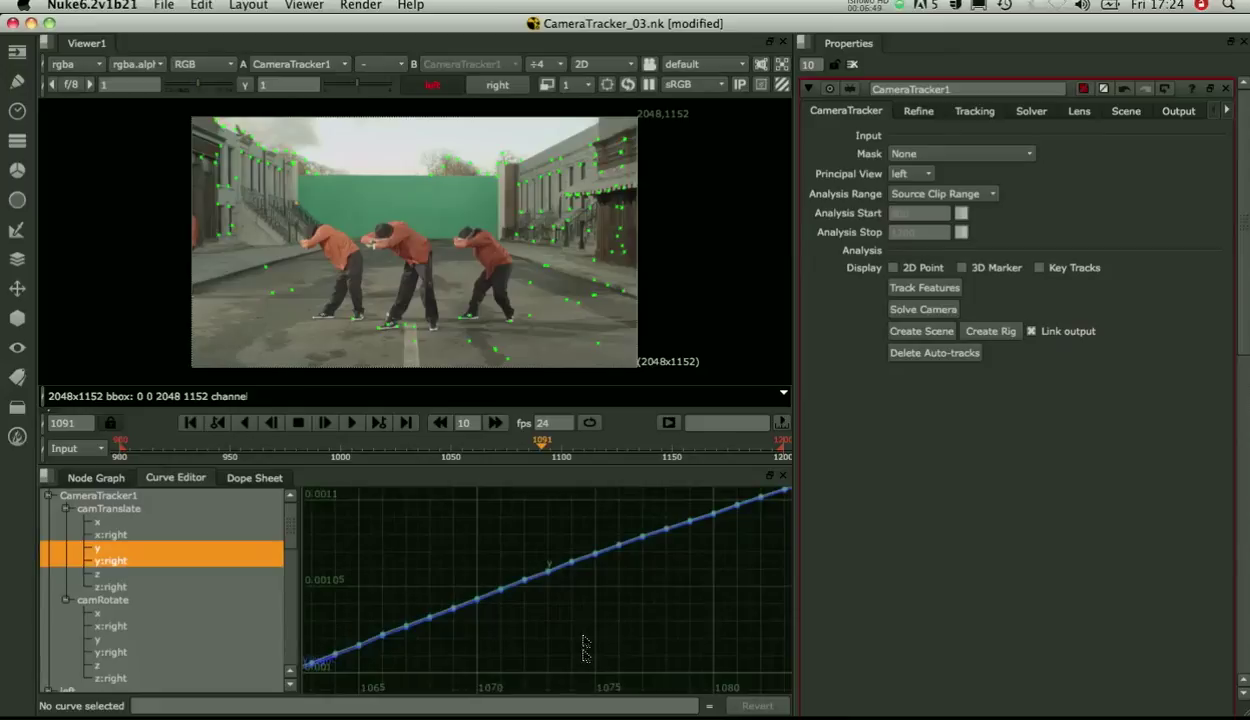
# Step: Examine the spacing between the camTranslate y and y:right curves around frame 1074
pyautogui.scroll(4, 571, 568)
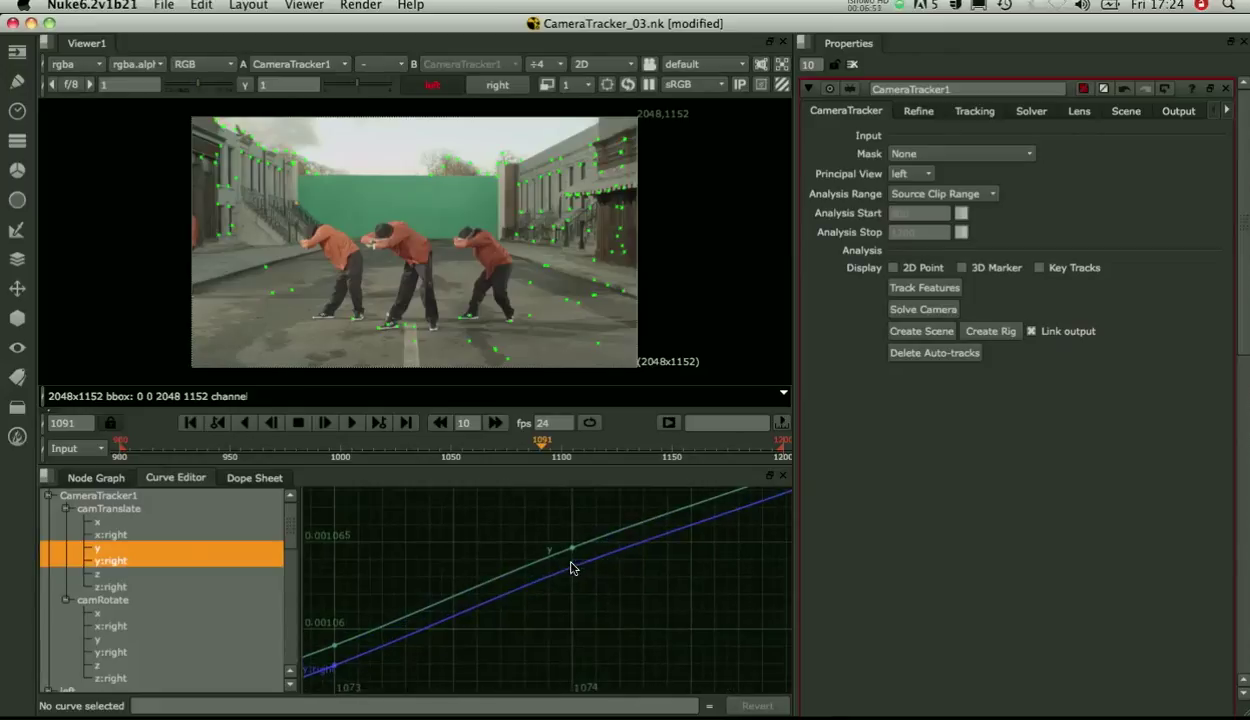
pyautogui.scroll(-4, 571, 568)
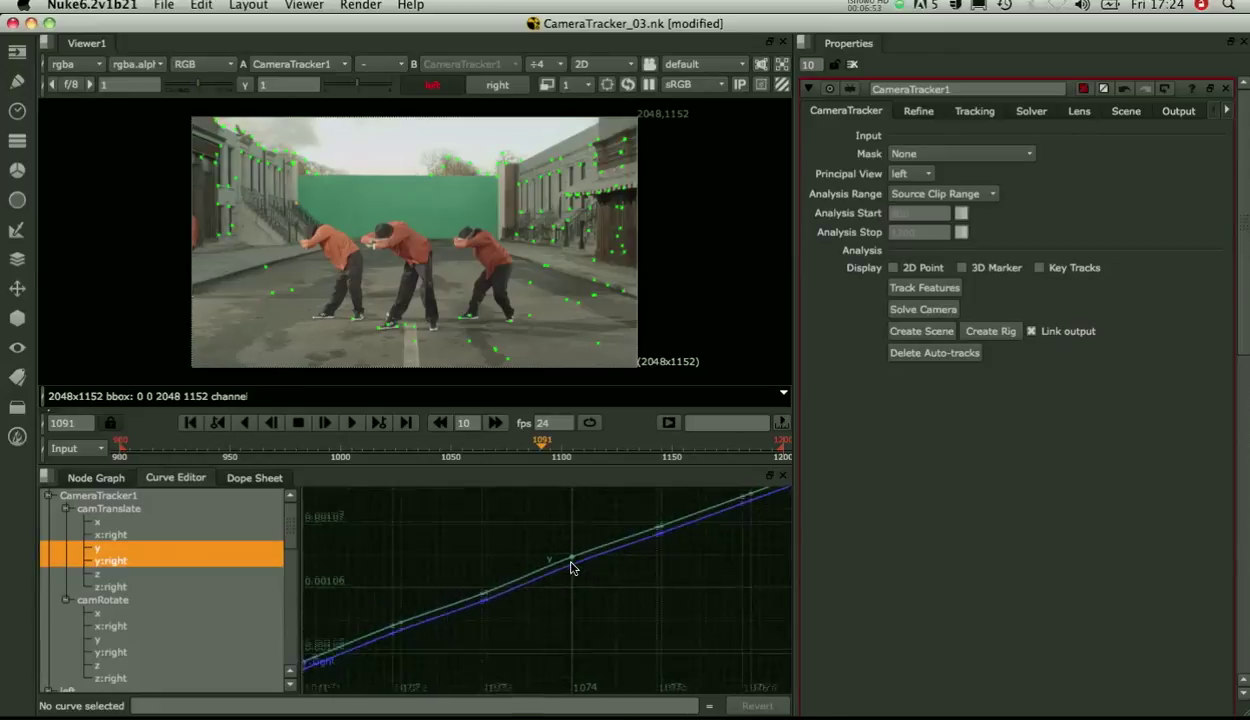
# Step: Go to frame 929, select the tracks on the open road surface, check them in 3D and set the ground plane to them
pyautogui.click(90, 477)
pyautogui.click(183, 444)
pyautogui.moveTo(431, 272); pyautogui.dragTo(527, 353)
pyautogui.keyDown('shift'); pyautogui.moveTo(596, 336); pyautogui.dragTo(253, 191); pyautogui.keyUp('shift')
pyautogui.press('Tab')
pyautogui.press('Tab')
pyautogui.moveTo(410, 270); pyautogui.dragTo(523, 335)
pyautogui.press('Tab')
pyautogui.keyDown('ctrl'); pyautogui.moveTo(607, 296); pyautogui.dragTo(444, 253); pyautogui.keyUp('ctrl')
pyautogui.press('Tab')
pyautogui.rightClick(505, 316)
pyautogui.moveTo(593, 390)
pyautogui.click(675, 388)
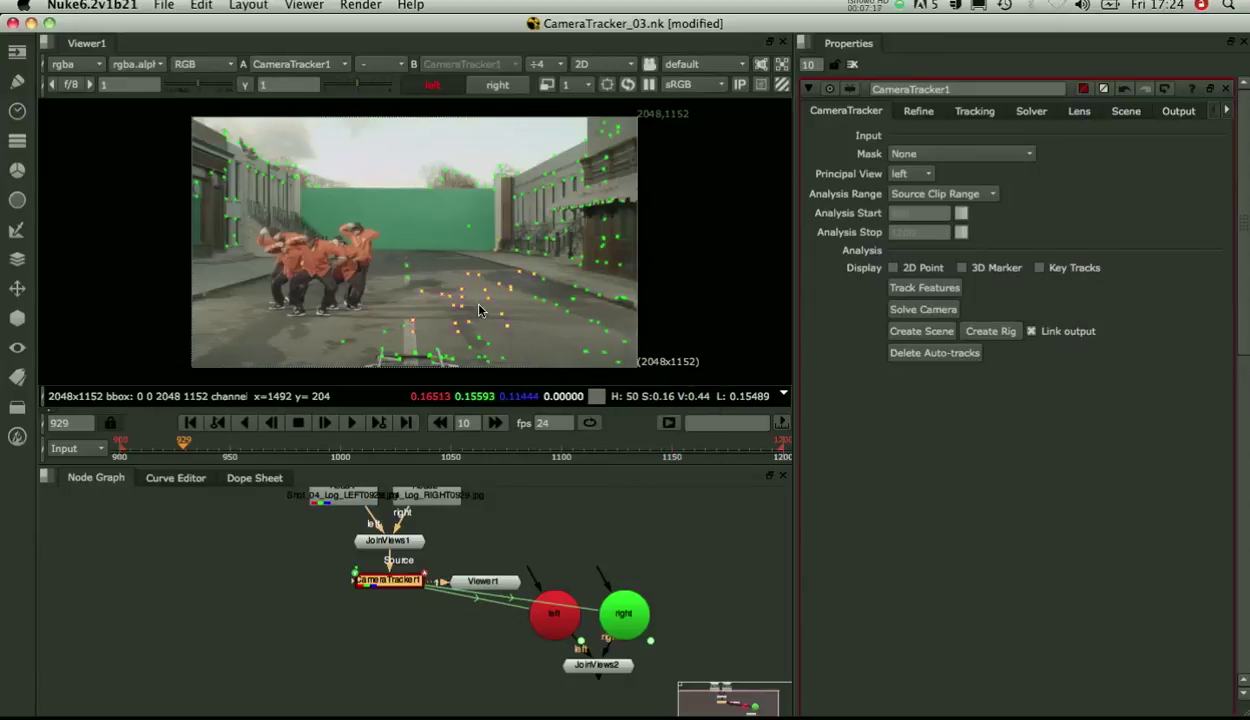
# Step: Open the properties of the left and right rig cameras and frame both cameras in the 3D view
pyautogui.press('Tab')
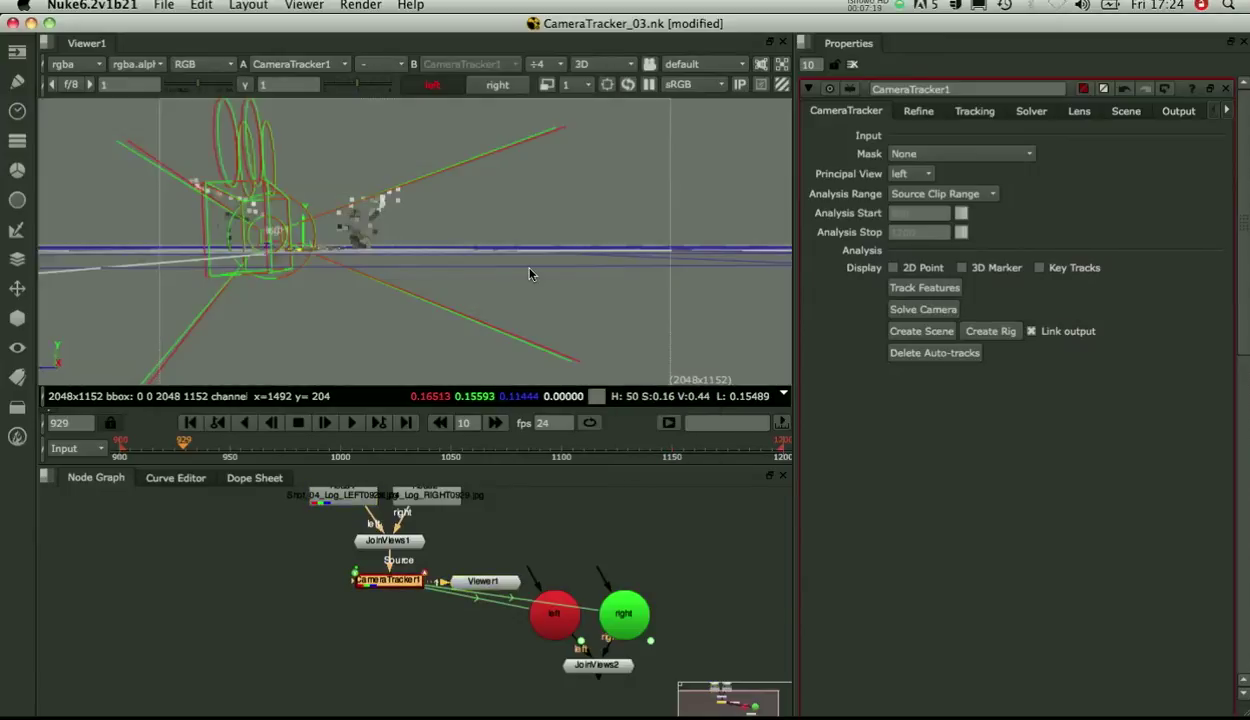
pyautogui.keyDown('ctrl'); pyautogui.moveTo(530, 274); pyautogui.dragTo(510, 180); pyautogui.keyUp('ctrl')
pyautogui.doubleClick(615, 612)
pyautogui.doubleClick(558, 615)
pyautogui.keyDown('shift'); pyautogui.click(626, 626); pyautogui.keyUp('shift')
pyautogui.press('f')
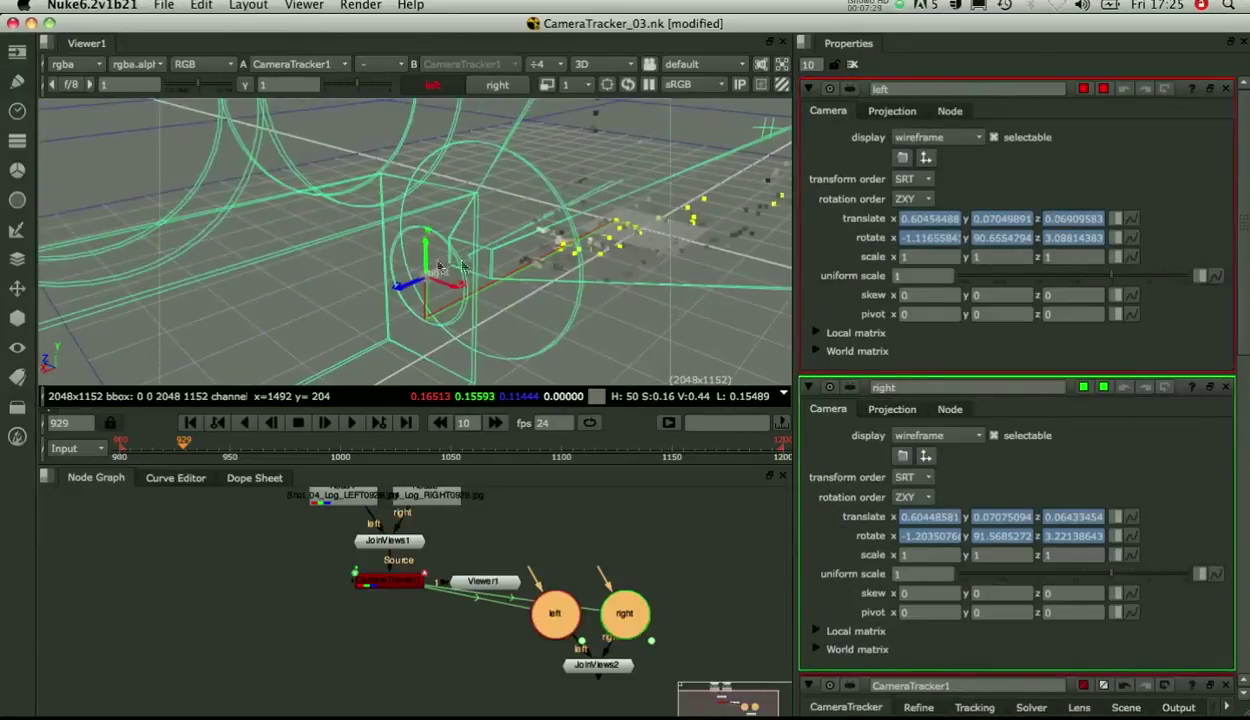
# Step: Examine up close how the left and right cameras' axes and frustums line up
pyautogui.scroll(5, 477, 258)
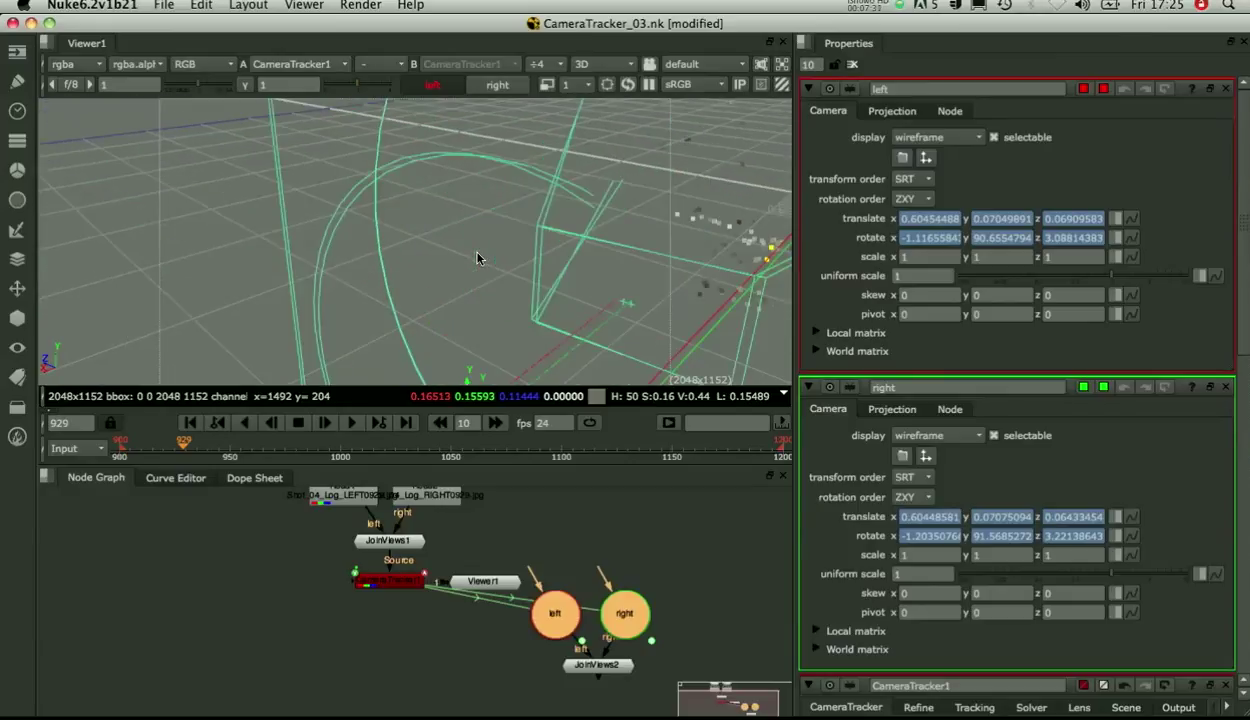
pyautogui.scroll(2, 469, 257)
pyautogui.scroll(-5, 455, 237)
pyautogui.scroll(-2, 420, 251)
pyautogui.keyDown('ctrl'); pyautogui.moveTo(420, 251); pyautogui.dragTo(467, 256); pyautogui.keyUp('ctrl')
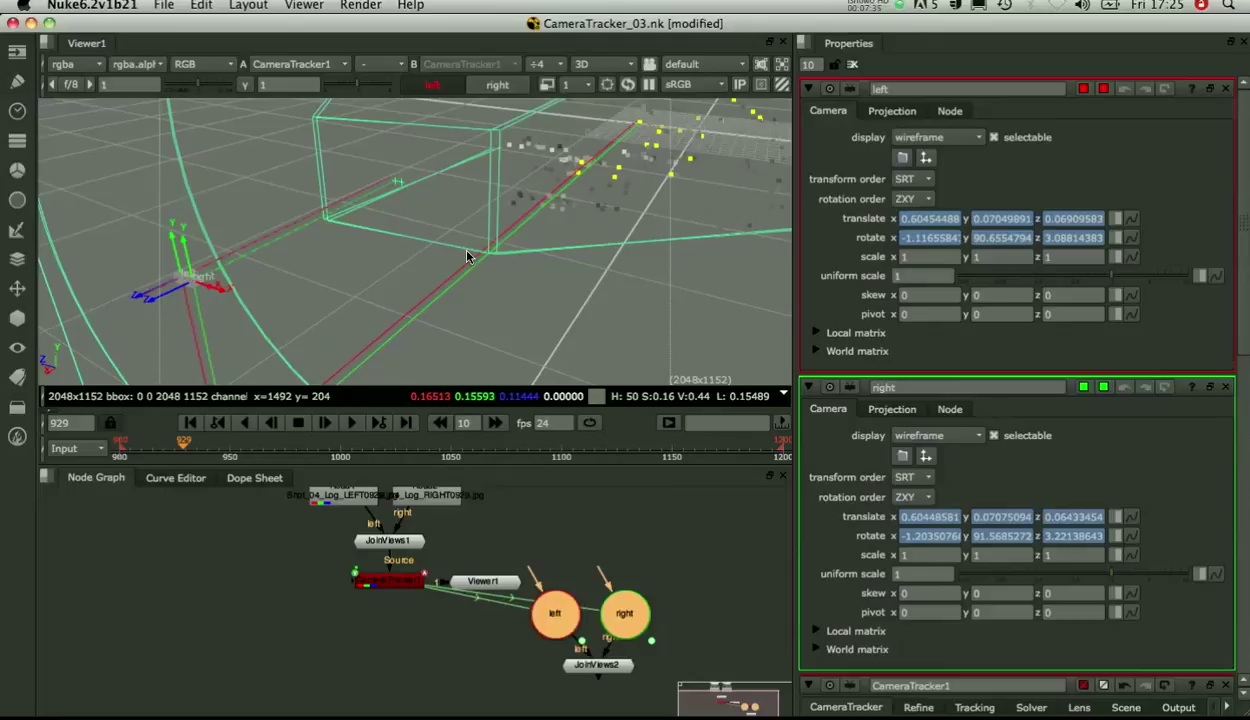
# Step: Show CameraTracker1's solver constraints and examine the stereo pair's alignment, interaxial distance and convergence in the 3D view from several angles
pyautogui.scroll(-5, 407, 520)
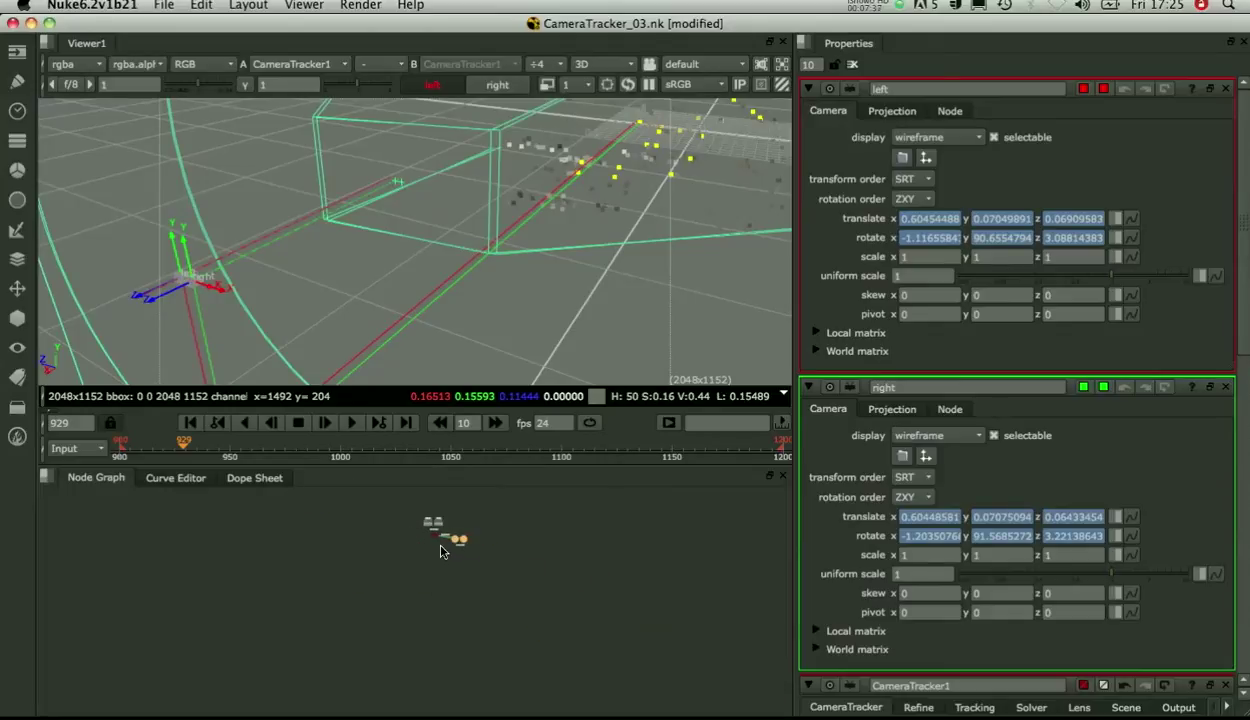
pyautogui.scroll(5, 440, 550)
pyautogui.click(223, 568)
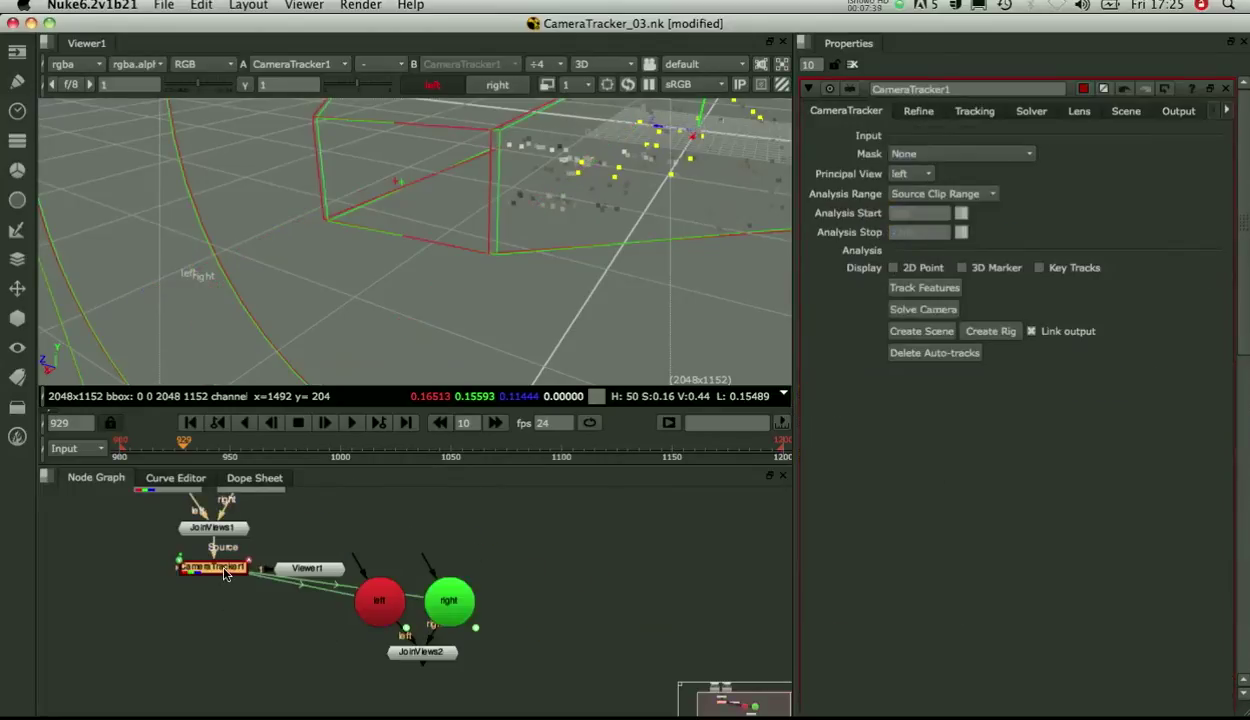
pyautogui.click(1027, 111)
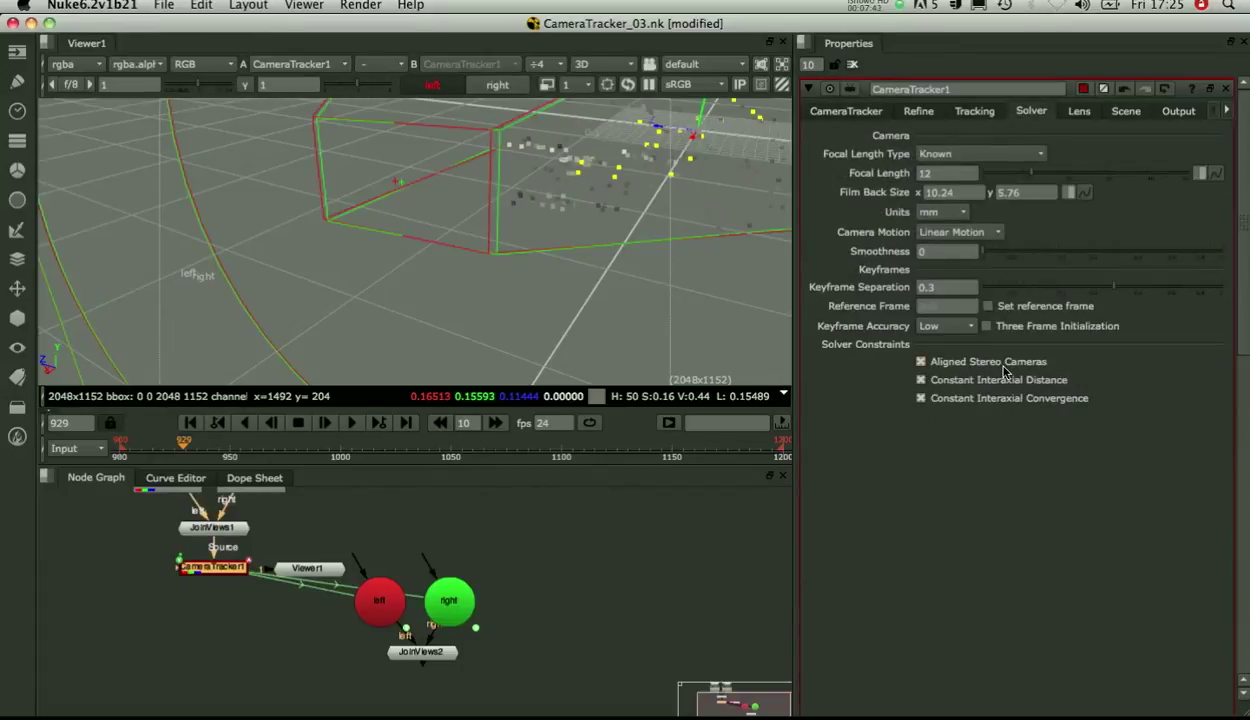
pyautogui.keyDown('ctrl'); pyautogui.moveTo(528, 250); pyautogui.dragTo(448, 305); pyautogui.keyUp('ctrl')
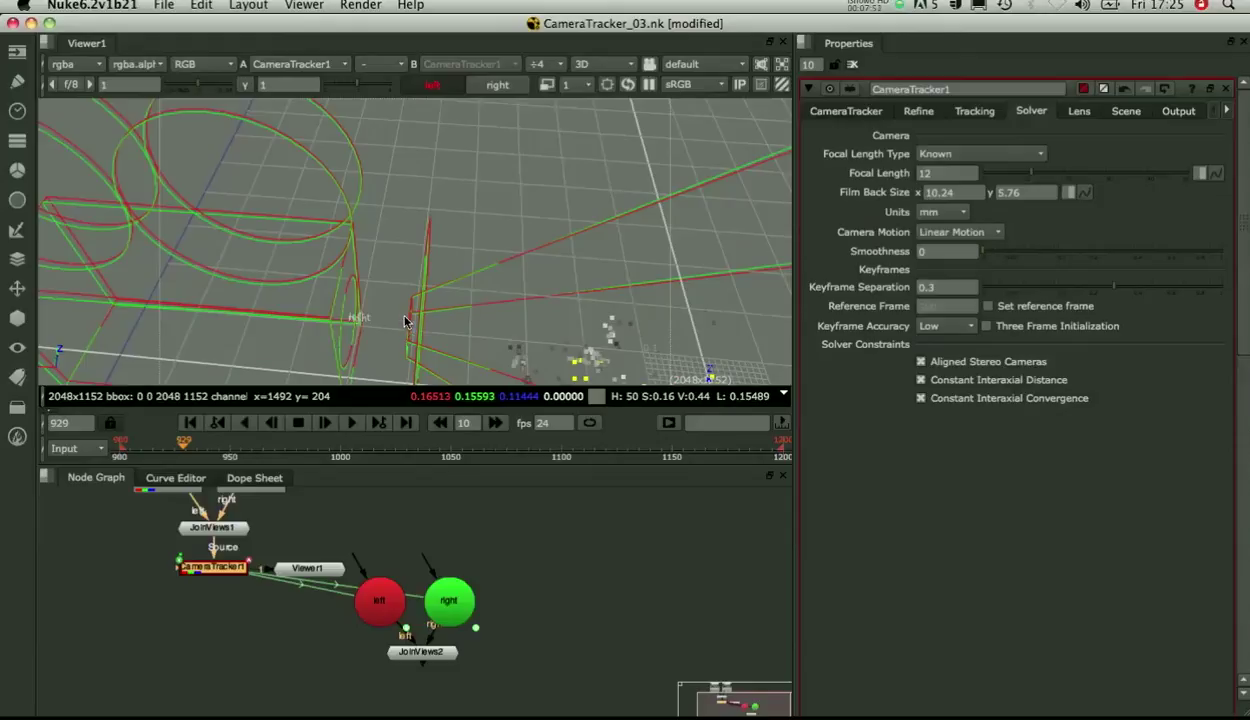
pyautogui.moveTo(544, 309)
pyautogui.keyDown('ctrl'); pyautogui.mouseDown()
pyautogui.moveTo(558, 296)
pyautogui.moveTo(530, 237)
pyautogui.moveTo(558, 314)
pyautogui.mouseUp(); pyautogui.keyUp('ctrl')
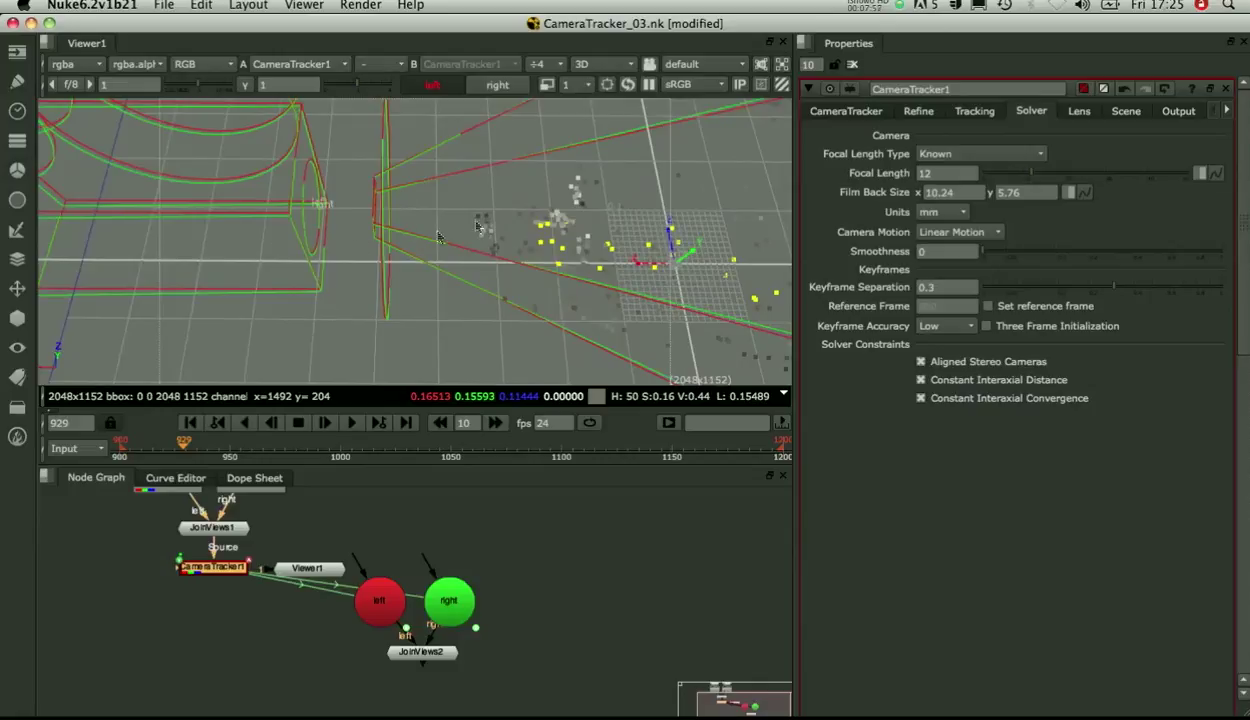
pyautogui.keyDown('ctrl'); pyautogui.moveTo(626, 236); pyautogui.dragTo(665, 247); pyautogui.keyUp('ctrl')
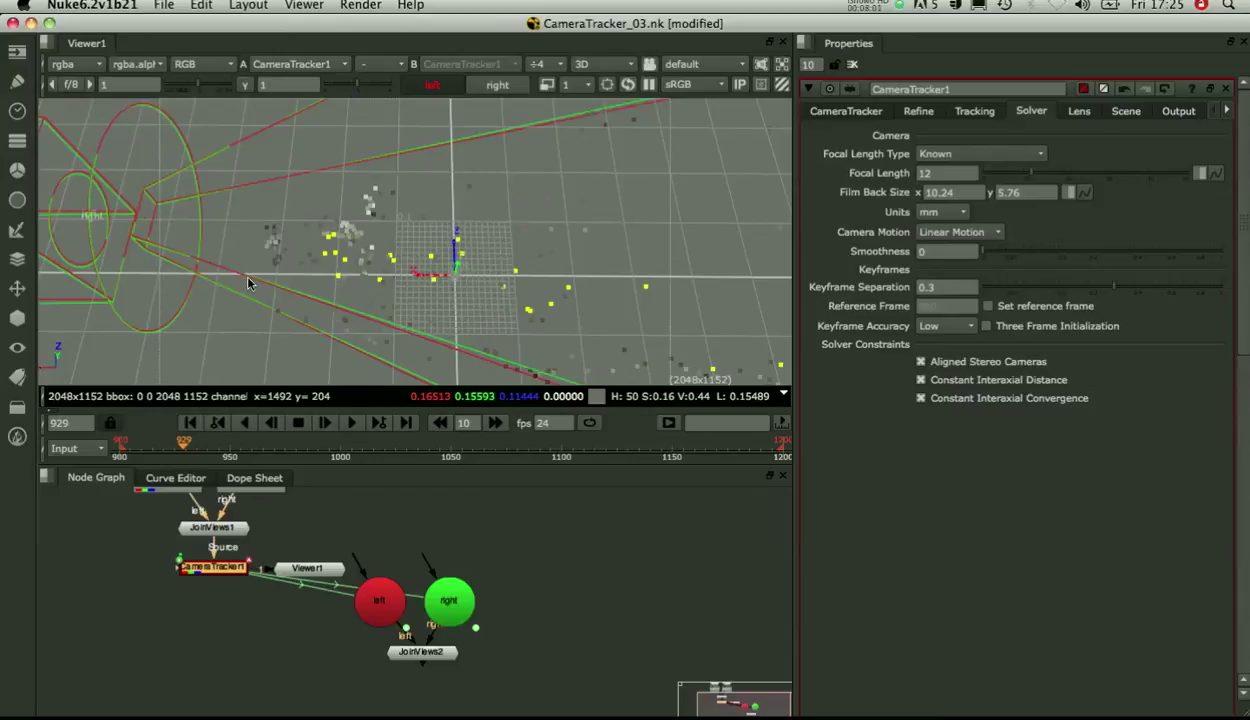
pyautogui.keyDown('ctrl'); pyautogui.moveTo(242, 271); pyautogui.dragTo(438, 287); pyautogui.keyUp('ctrl')
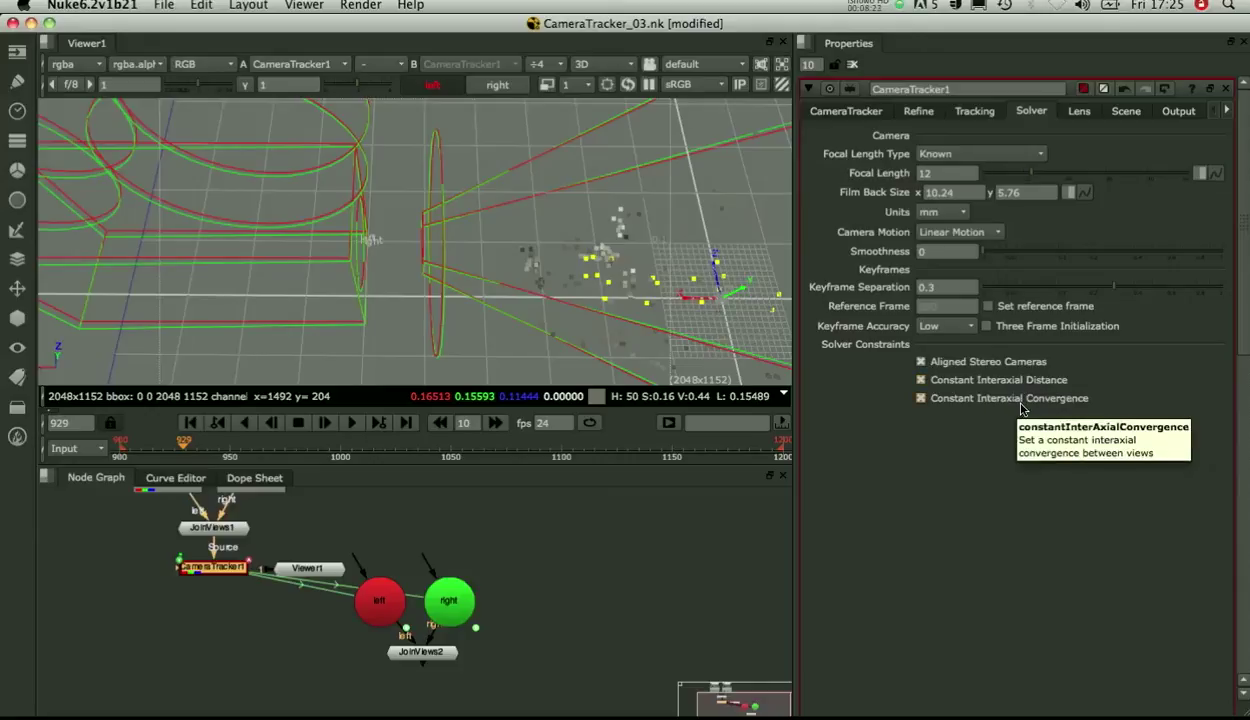
# Step: Scrub to frame 1128 while viewing the camera pair in 3D and check the tracker's solve error and error curves
pyautogui.moveTo(284, 271)
pyautogui.mouseDown()
pyautogui.moveTo(390, 184)
pyautogui.moveTo(402, 150)
pyautogui.mouseUp()
pyautogui.moveTo(160, 456); pyautogui.dragTo(624, 450)
pyautogui.click(915, 112)
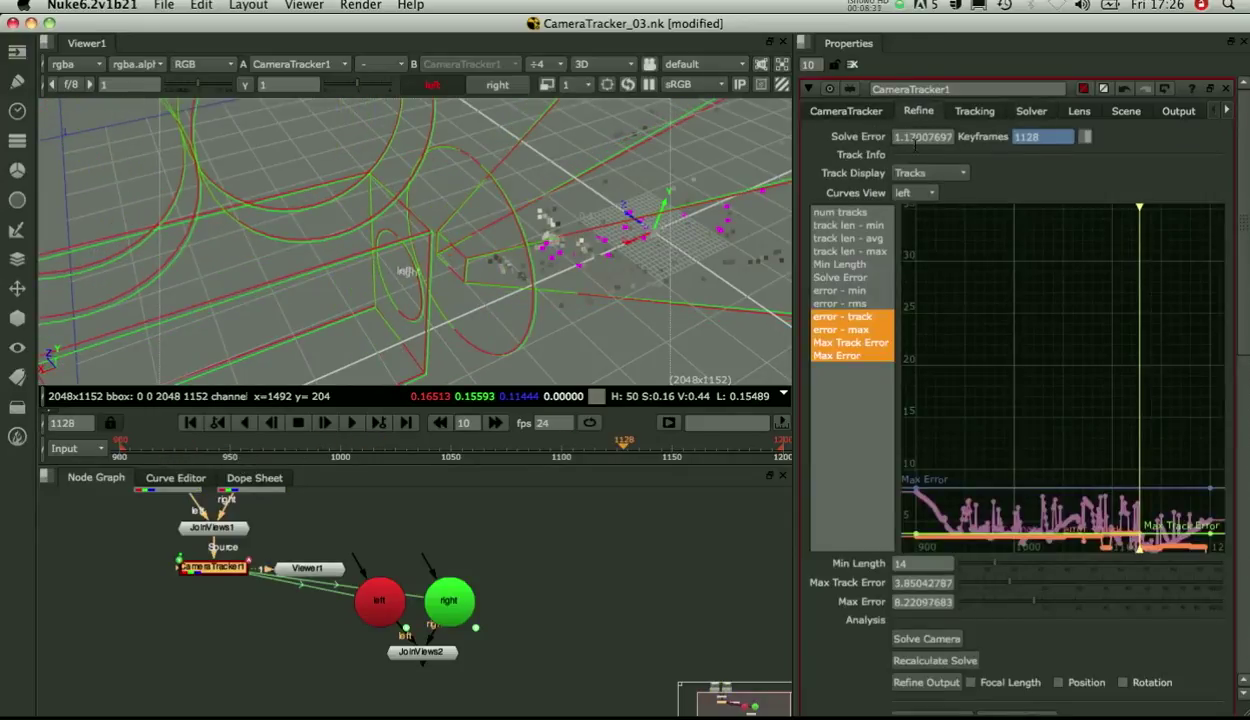
# Step: Set the scene's Interaxial Distance to 0.09 to rescale the solved cameras and point cloud
pyautogui.click(1126, 112)
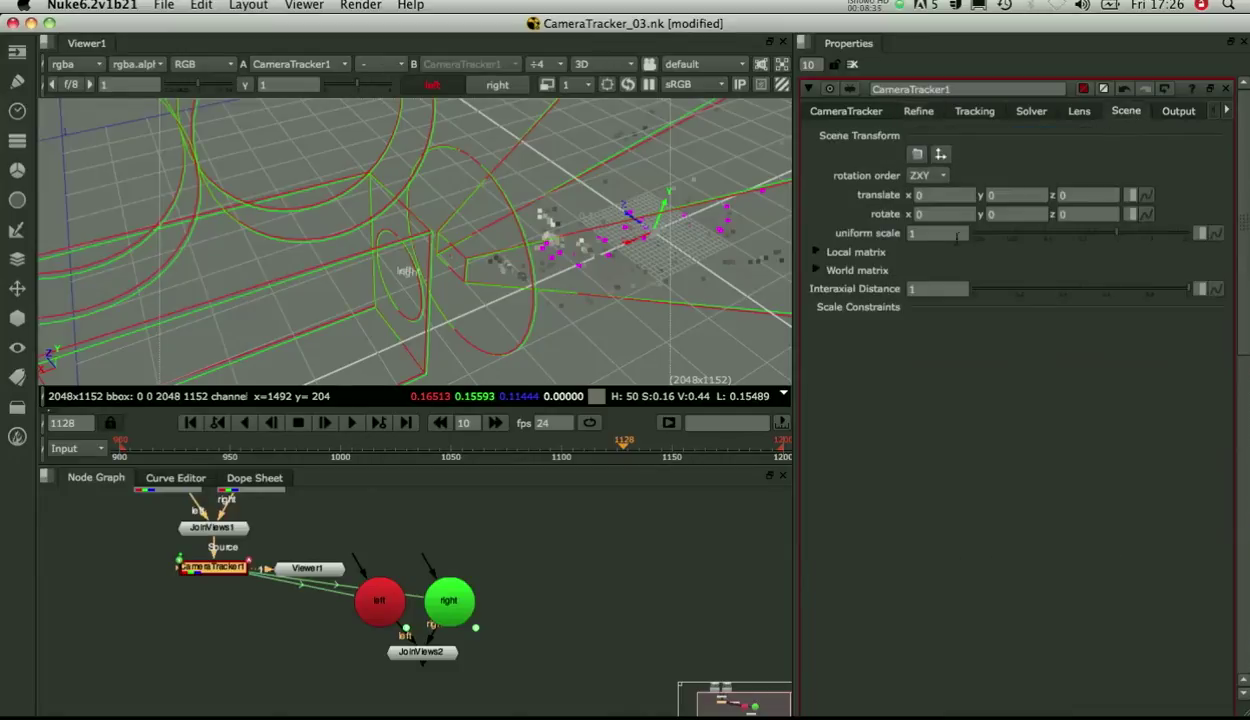
pyautogui.click(923, 288)
pyautogui.press('Return')
pyautogui.moveTo(242, 271); pyautogui.dragTo(240, 310)
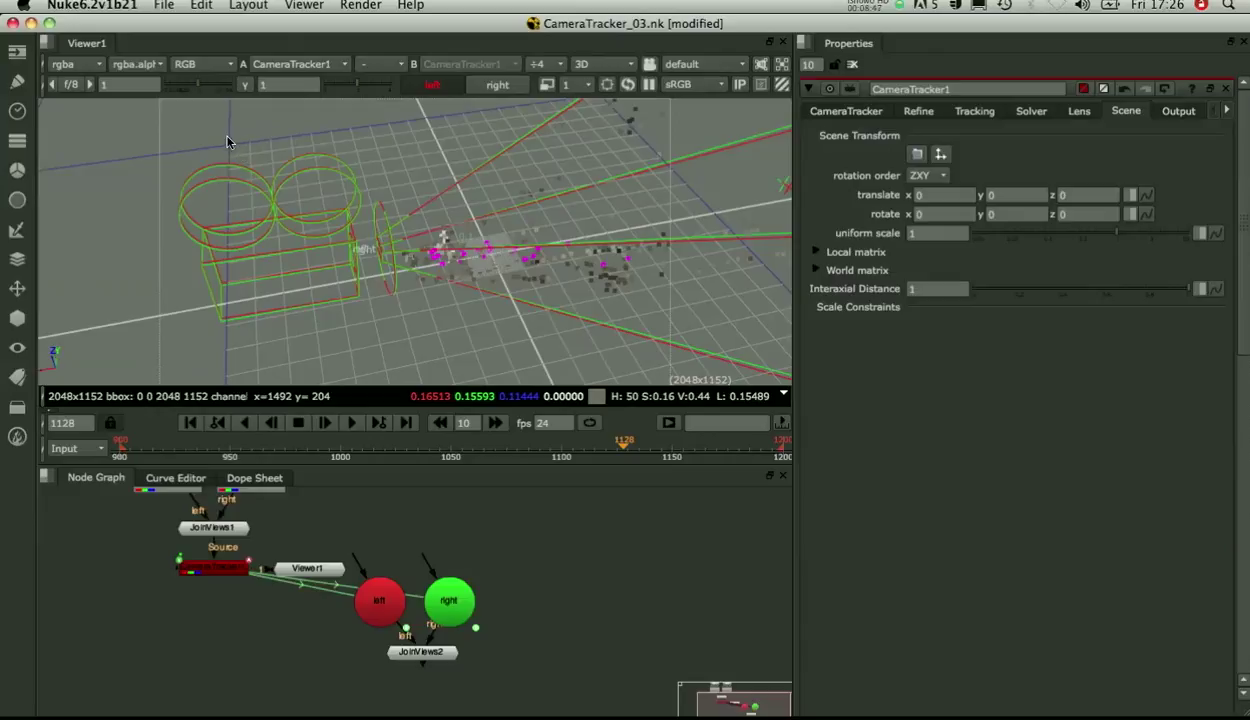
pyautogui.moveTo(226, 146); pyautogui.dragTo(482, 258)
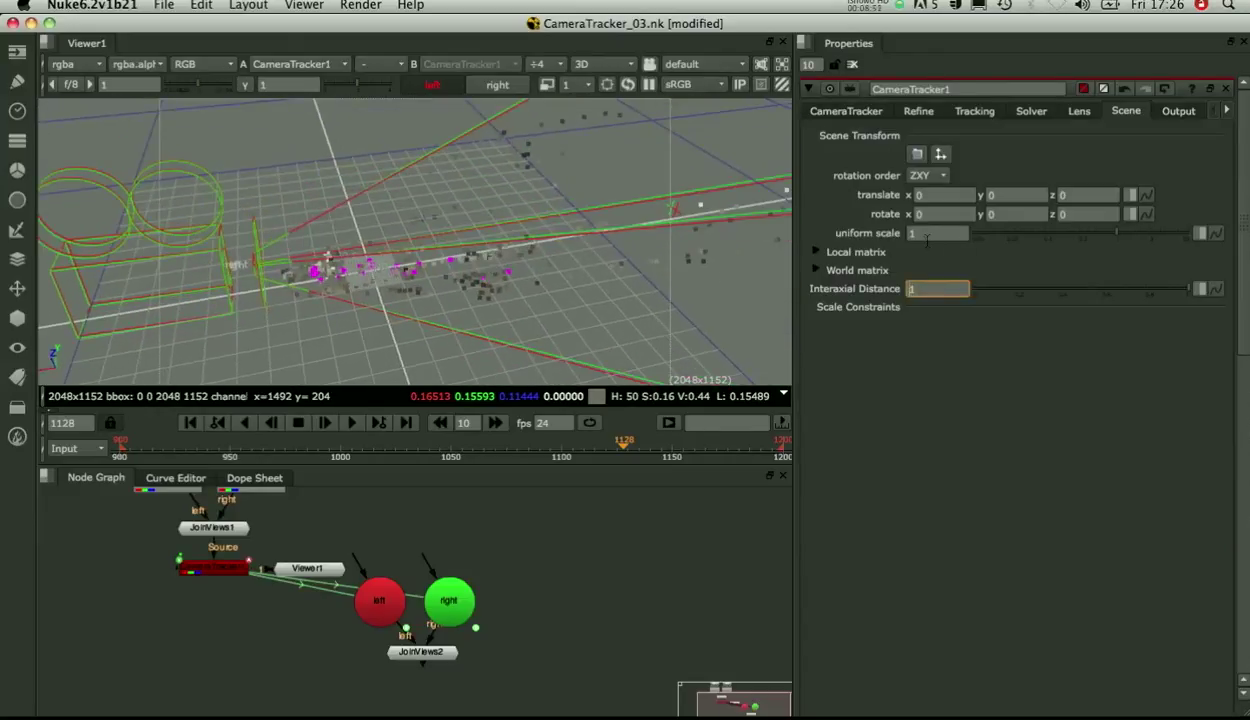
pyautogui.doubleClick(934, 289)
pyautogui.write('0.09')
pyautogui.press('Return')
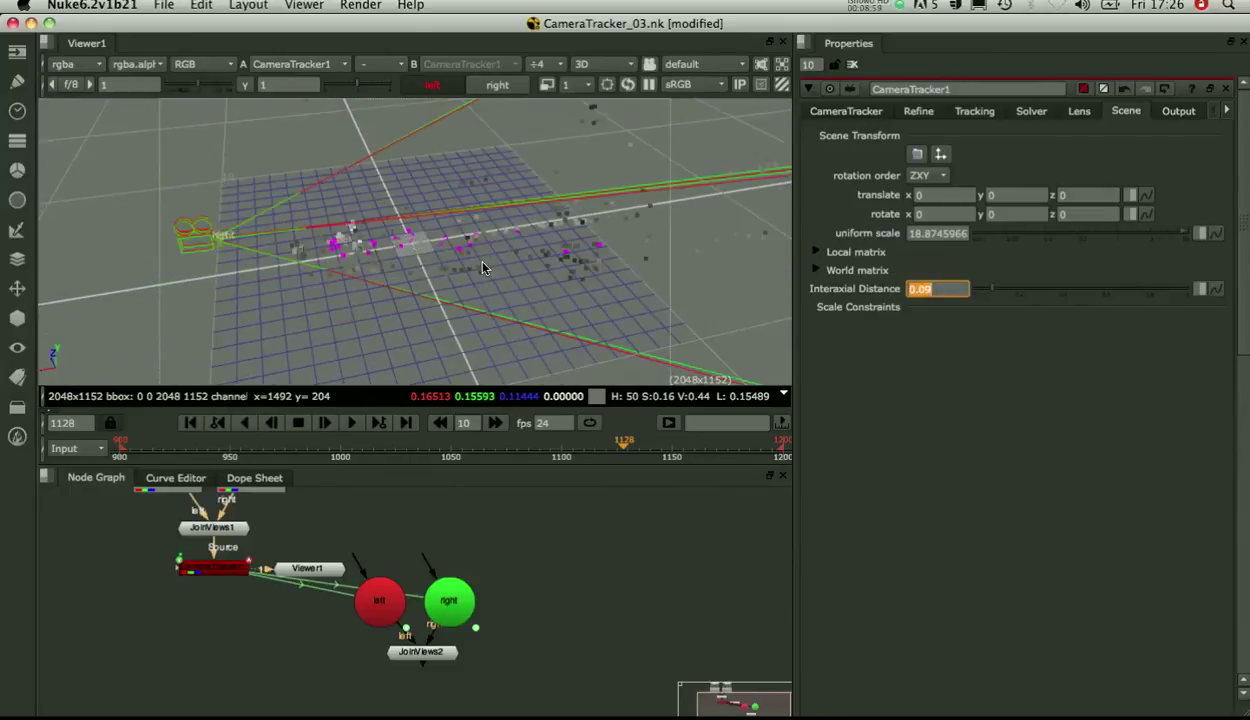
# Step: Inspect the rescaled rig and point cloud in 3D while scrubbing to frame 1083, and return to the 2D view
pyautogui.keyDown('ctrl'); pyautogui.moveTo(484, 263); pyautogui.dragTo(262, 166); pyautogui.keyUp('ctrl')
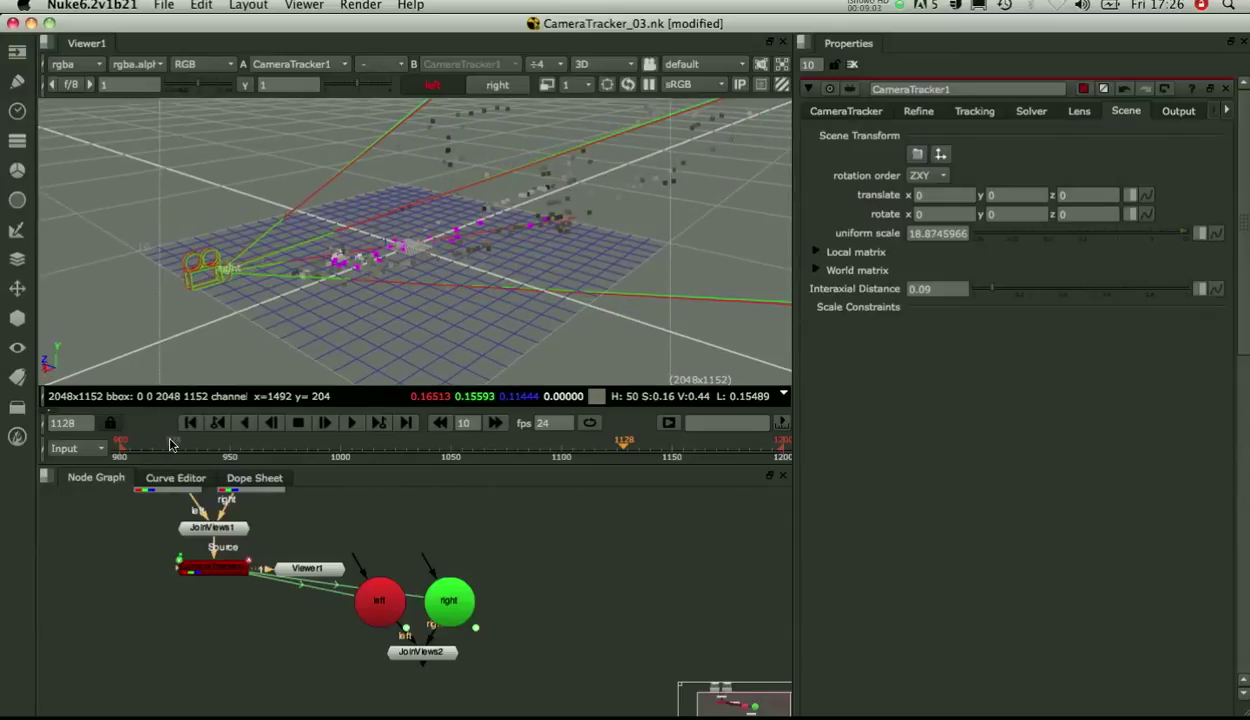
pyautogui.moveTo(623, 440)
pyautogui.mouseDown()
pyautogui.moveTo(410, 436)
pyautogui.moveTo(260, 468)
pyautogui.moveTo(520, 440)
pyautogui.mouseUp()
pyautogui.click(1172, 114)
pyautogui.click(838, 113)
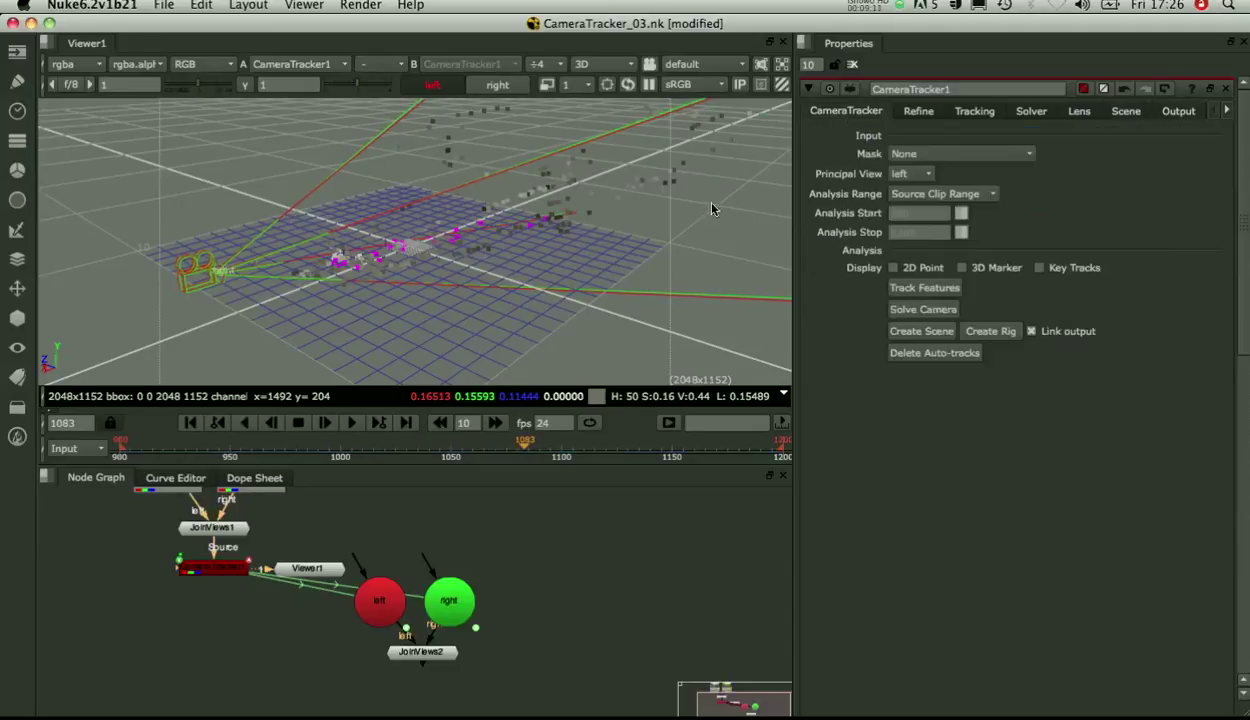
pyautogui.press('Tab')
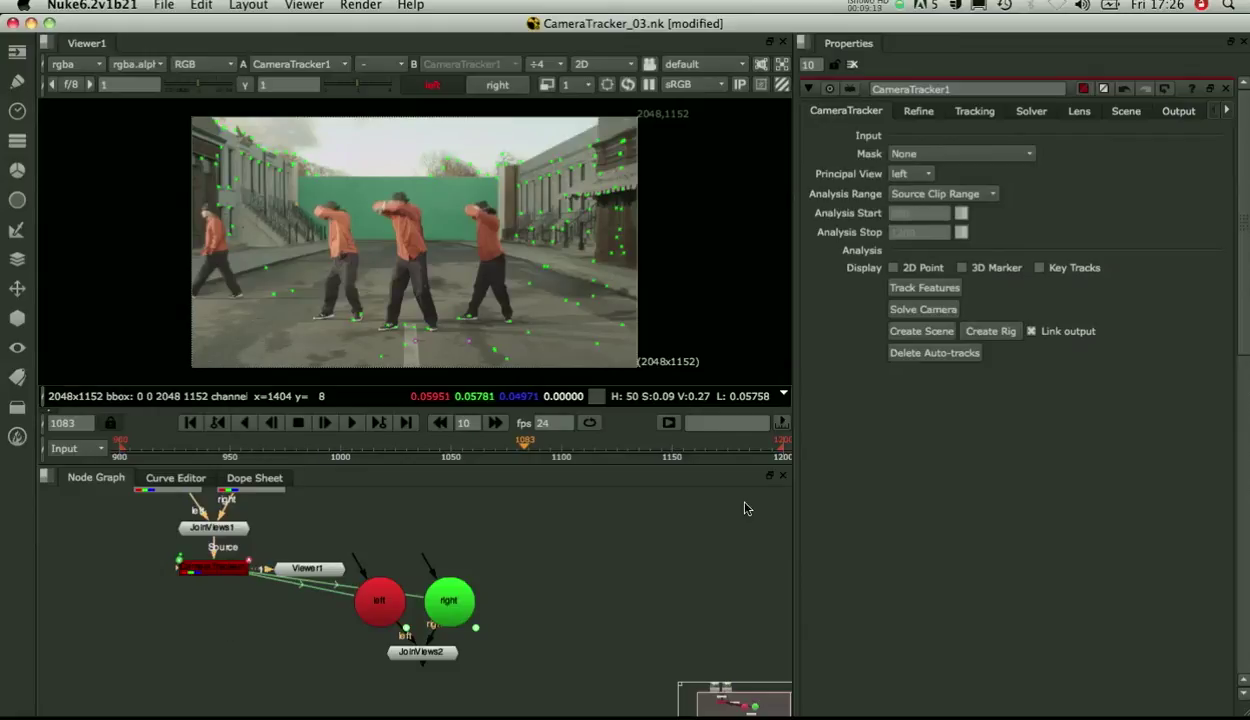
# Step: Review CameraTracker1's principal view, stereo solver constraints and scene Interaxial Distance
pyautogui.moveTo(907, 176)
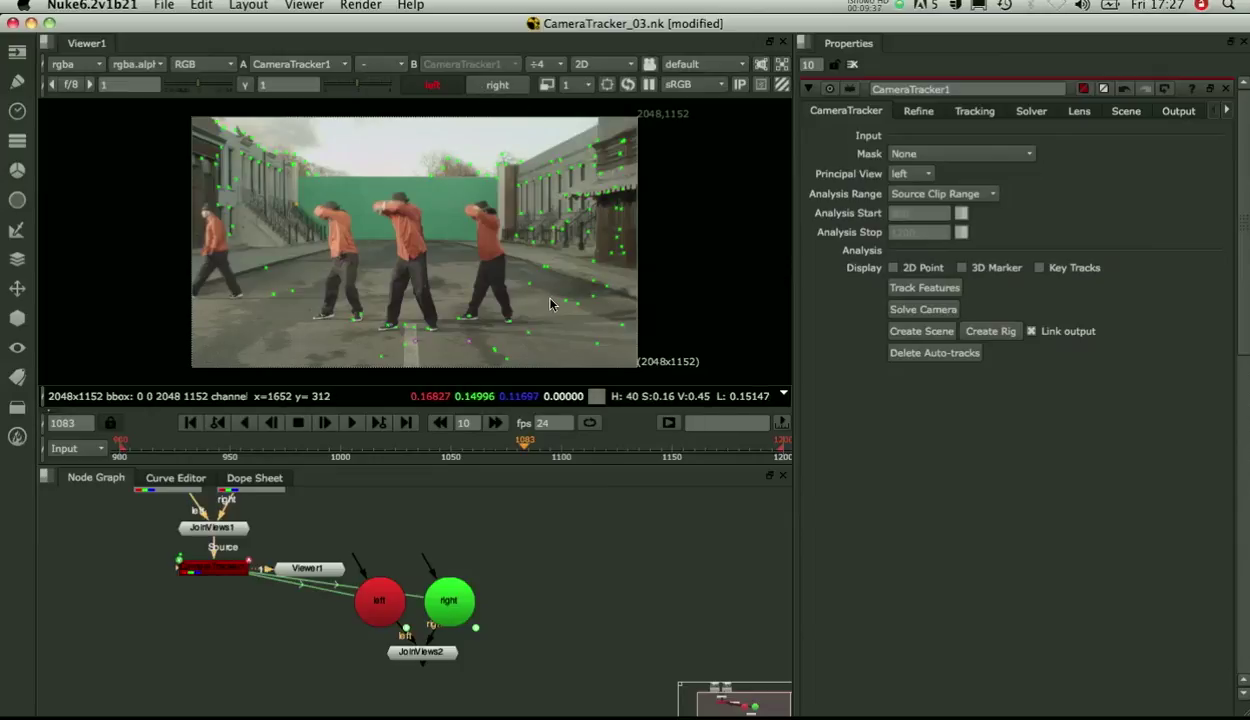
pyautogui.click(1030, 112)
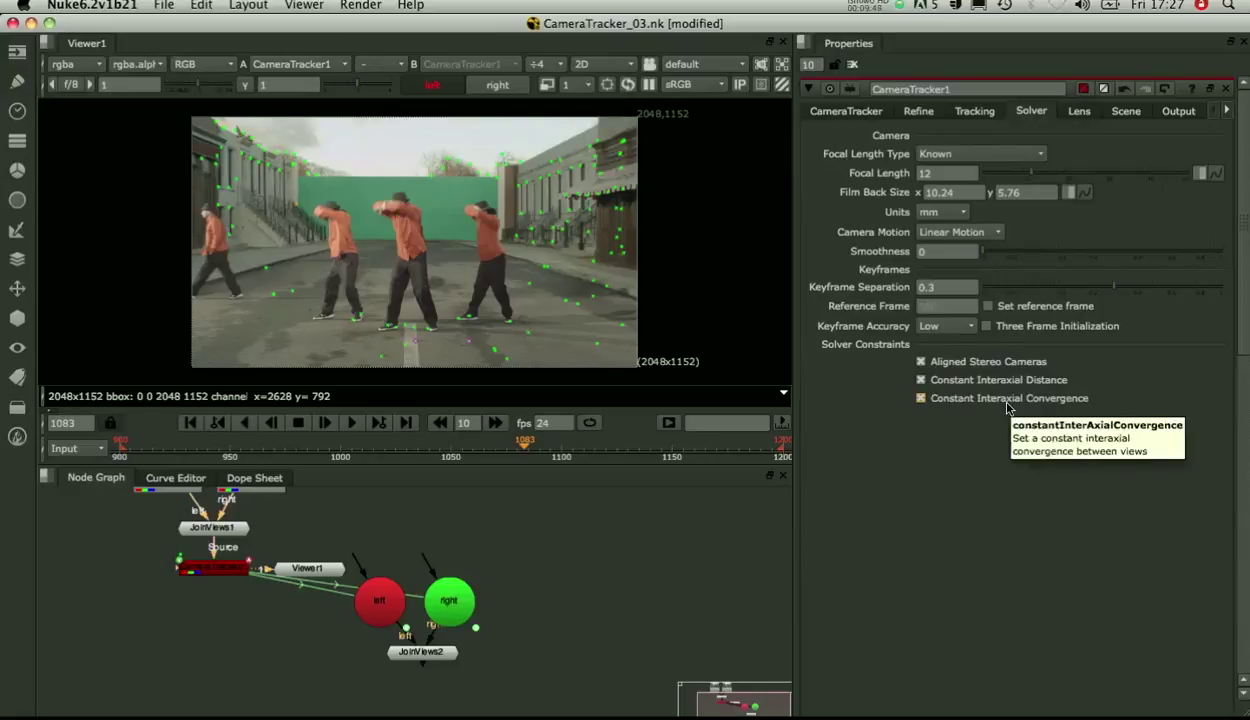
pyautogui.click(1124, 114)
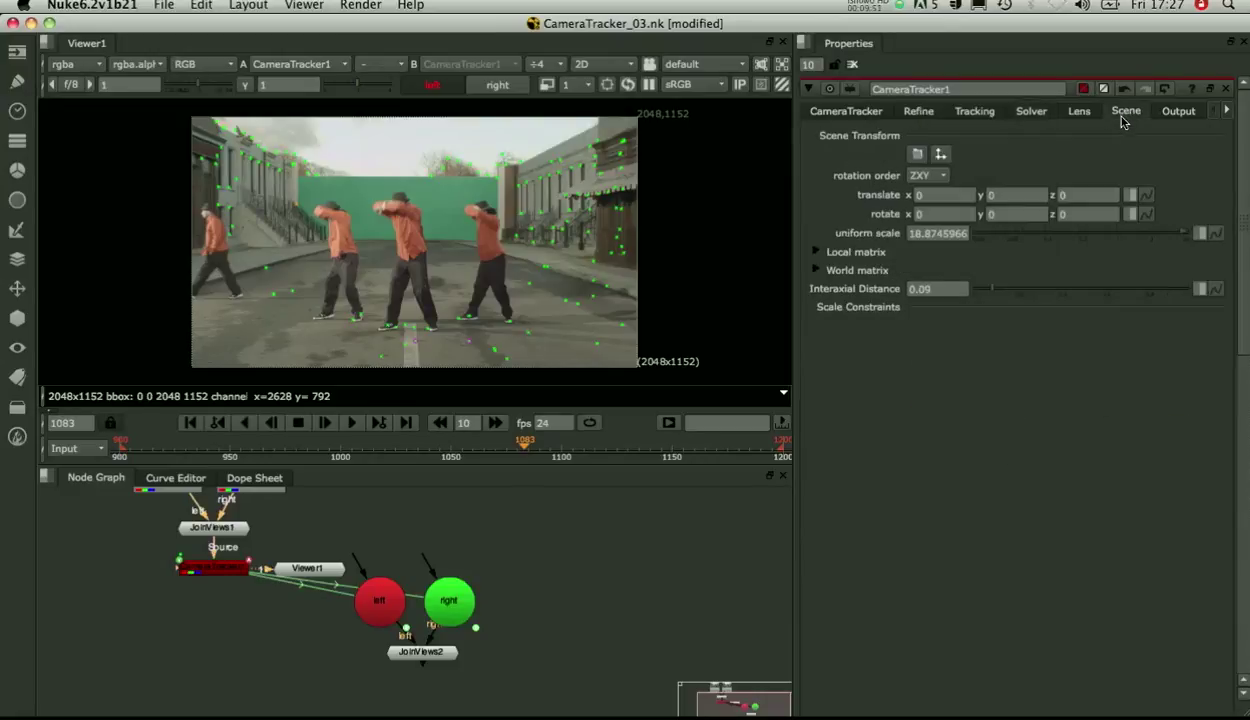
pyautogui.click(953, 291)
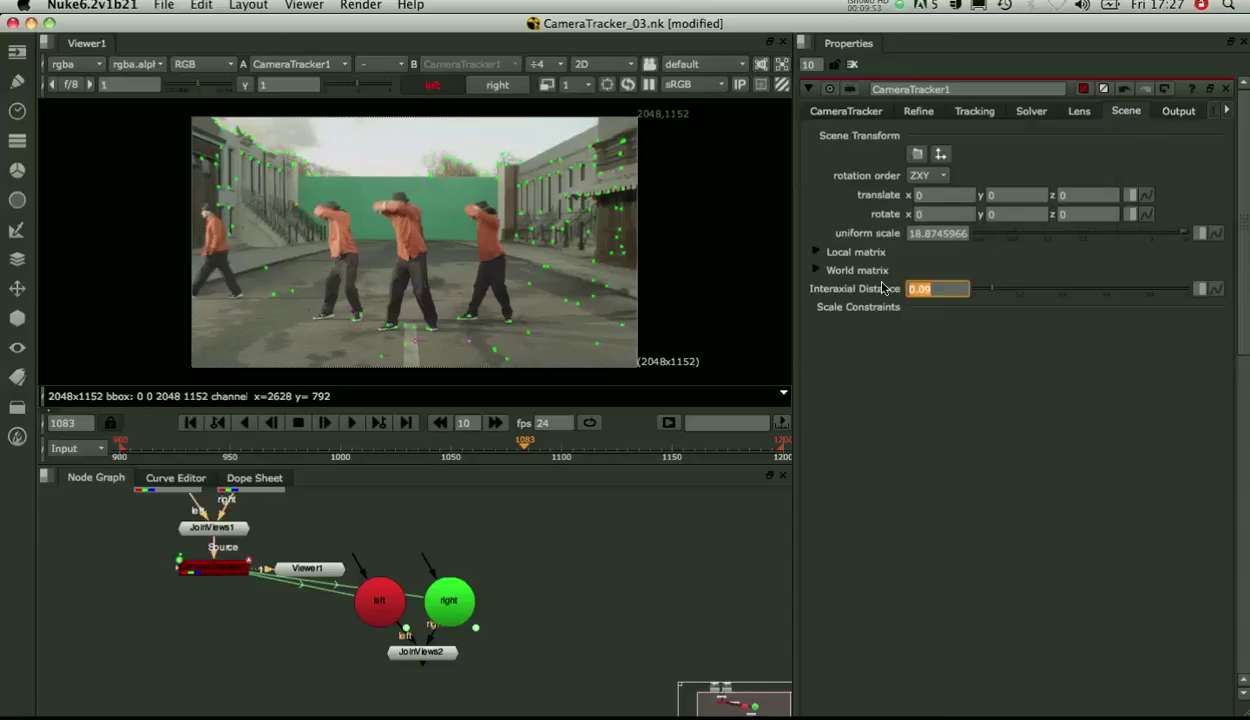